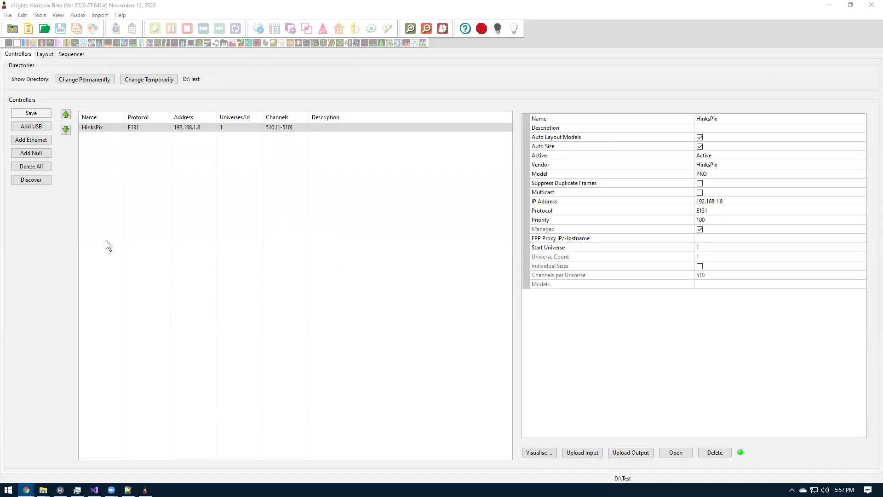
Switch to Chrome and view the 16 Port Flex Expansion receiver product page ($84.95).
click(60, 6)
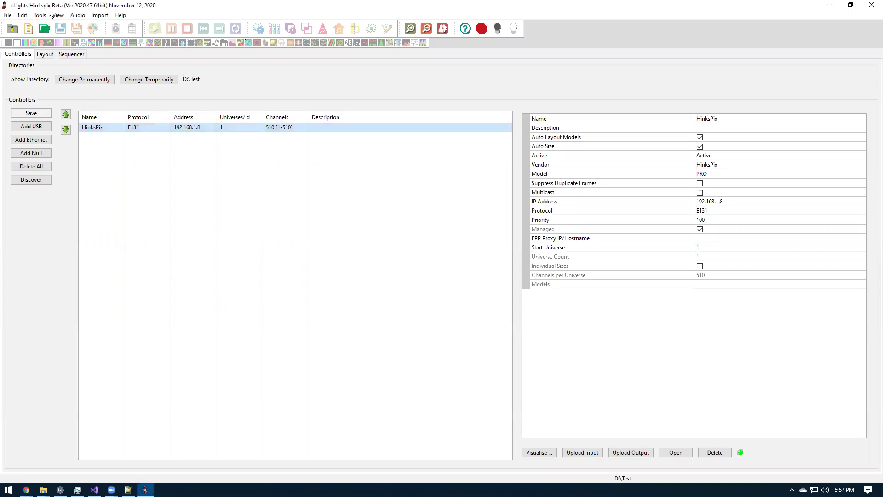
key(alt+Tab)
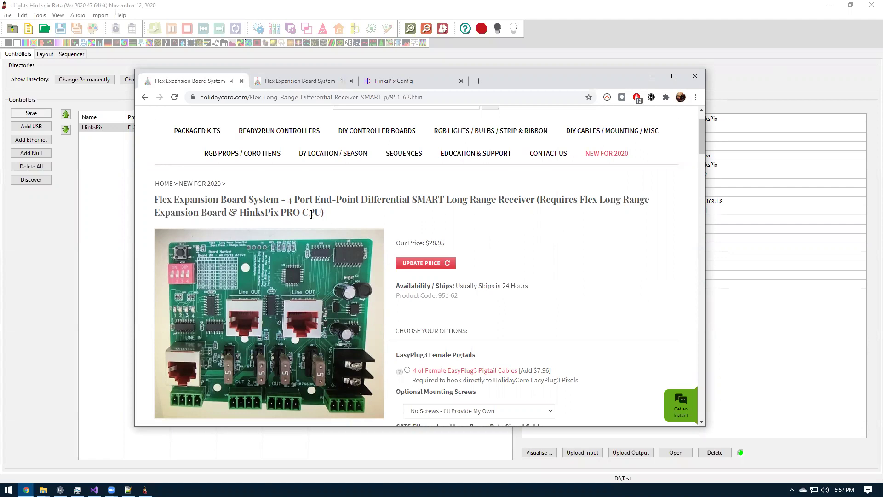
mouse_move(185, 316)
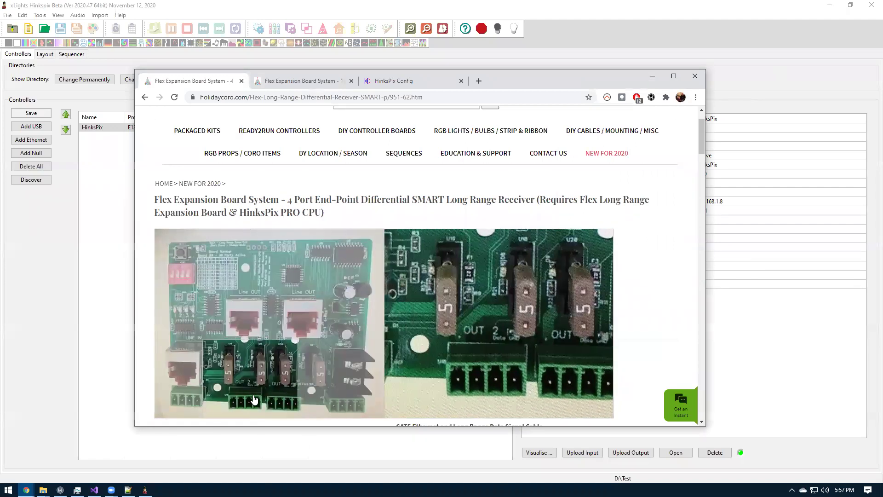
click(286, 83)
mouse_move(307, 260)
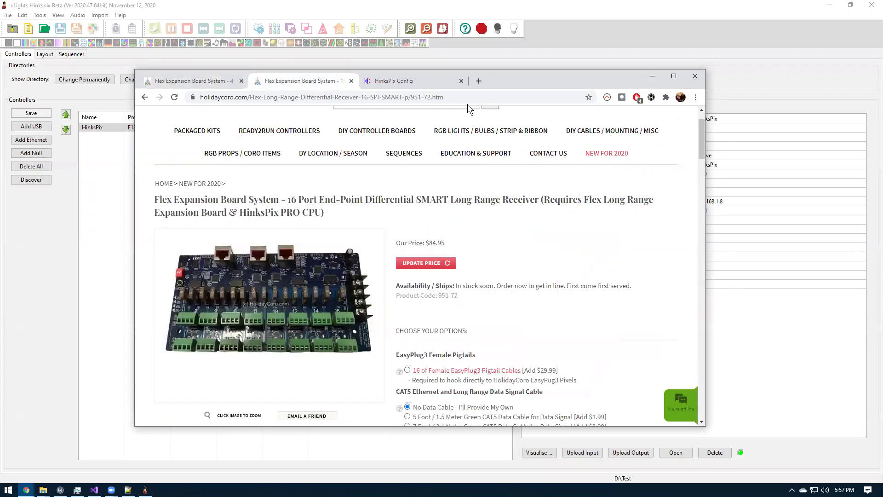
Bring xLights with the HinksPix controller back in front of the browser.
click(167, 5)
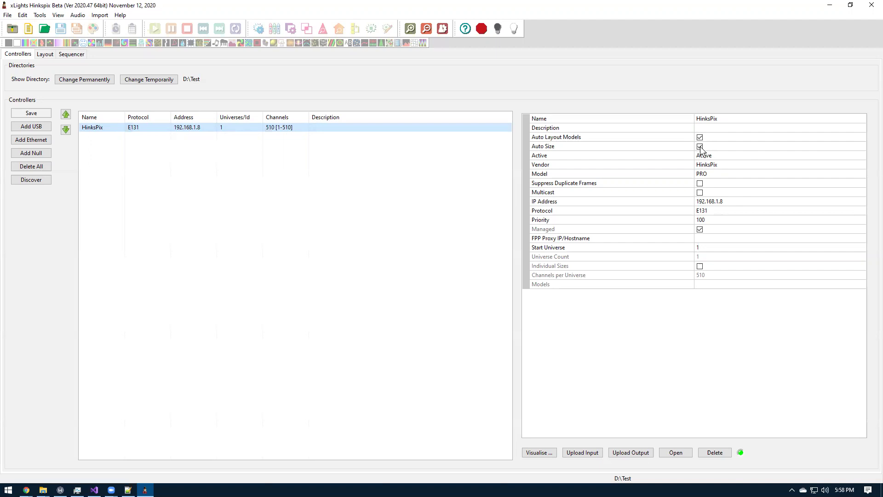
mouse_move(26, 490)
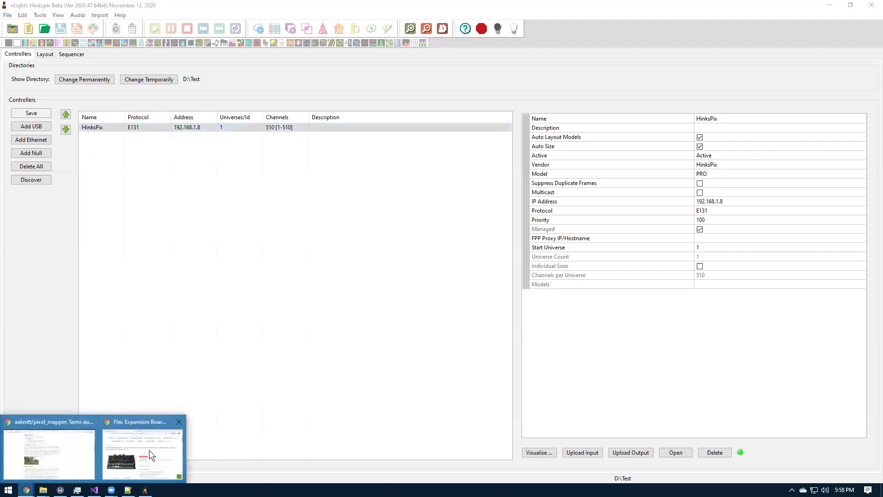
click(156, 445)
click(391, 81)
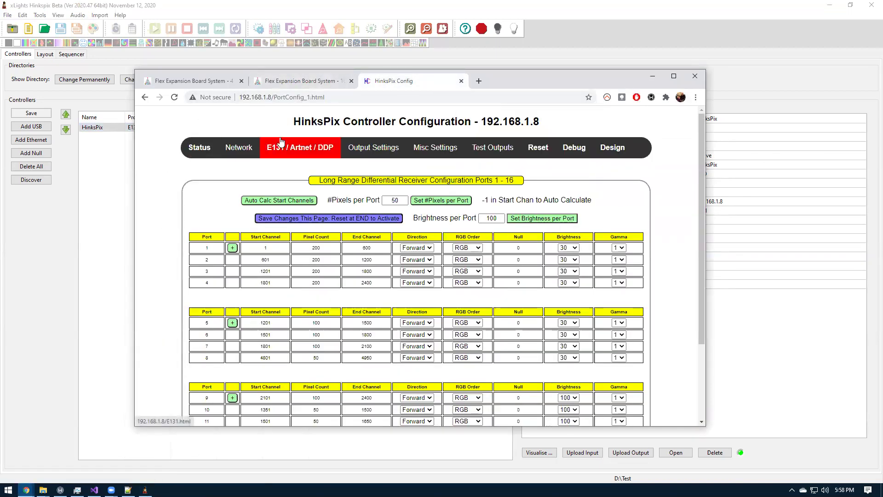
mouse_move(368, 154)
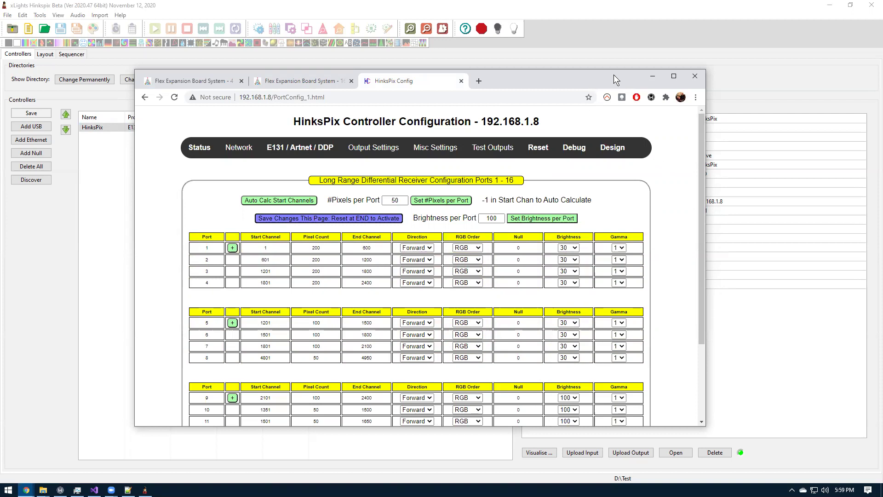
click(24, 87)
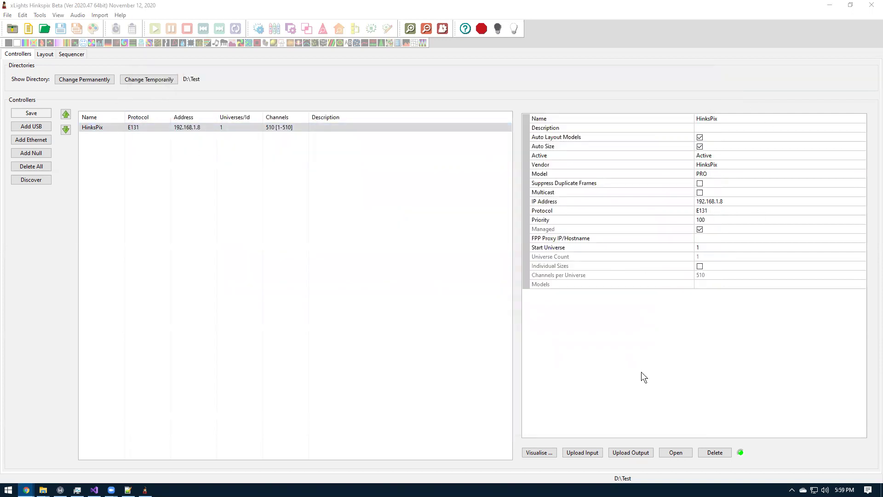
Draw a Tree model in the Layout preview area.
click(45, 55)
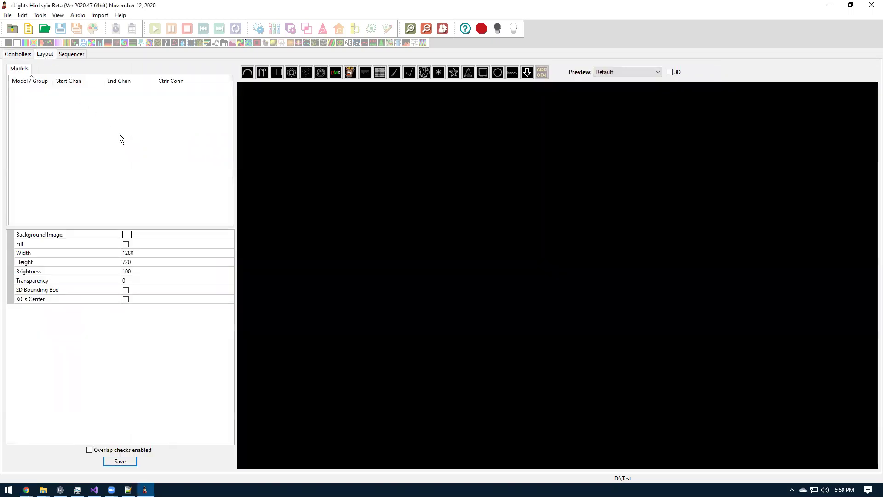
click(469, 73)
drag(330, 161, 441, 248)
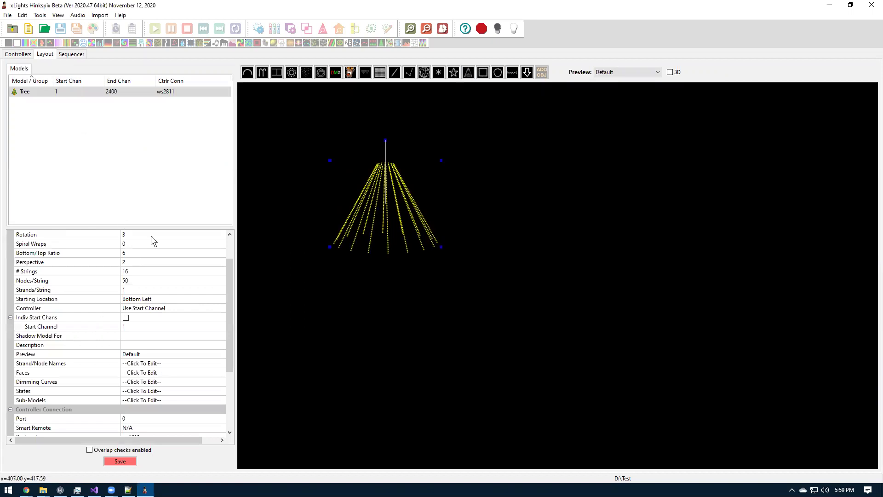
scroll(187, 289, up, 2)
Set the tree's Degrees to 180, assign it to HinksPix, and save the layout.
click(142, 262)
text(180)
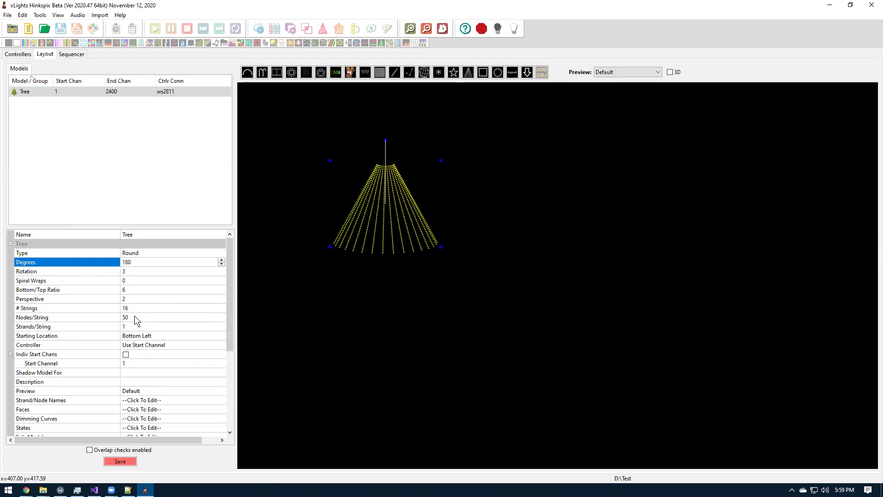
click(173, 345)
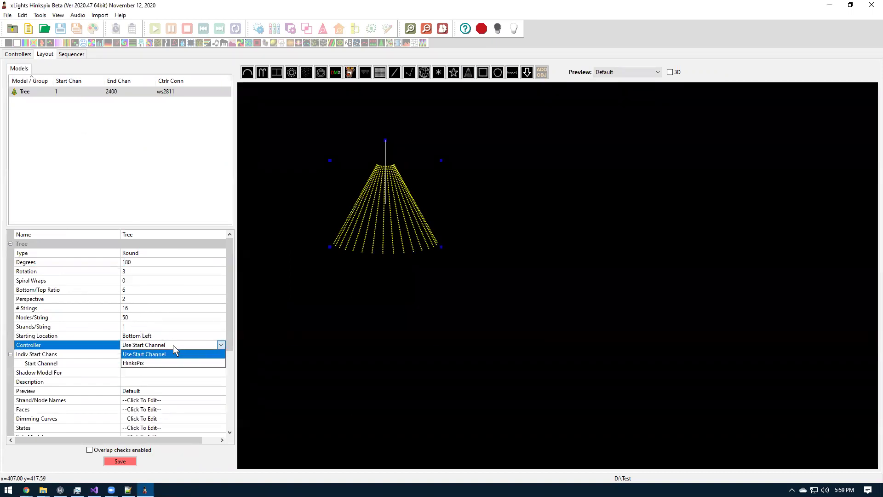
click(139, 365)
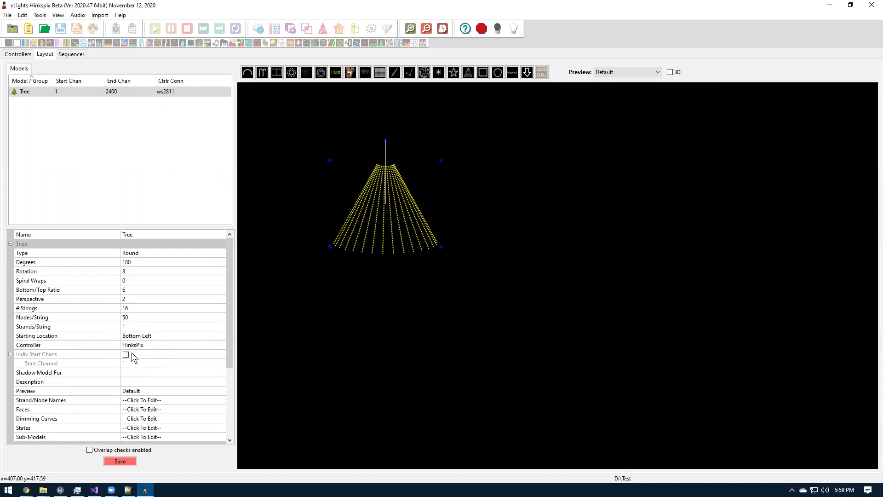
click(135, 461)
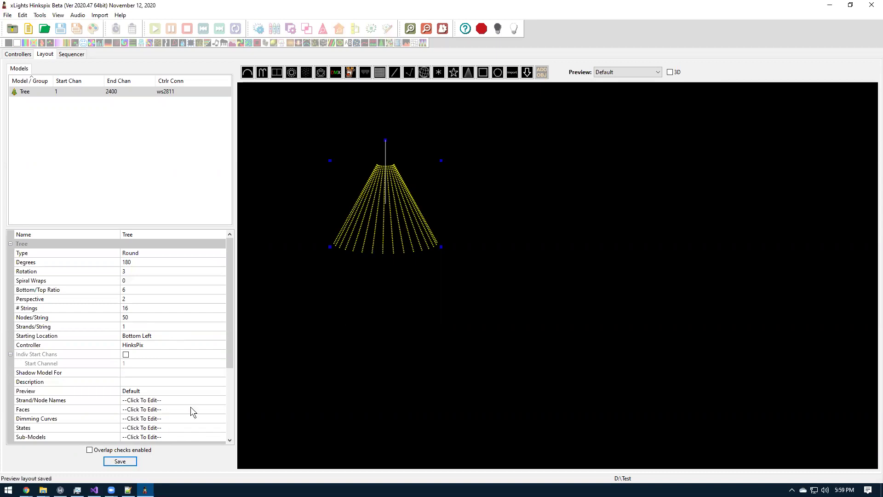
drag(231, 327, 234, 404)
Set the tree's controller port to 1 and its smart remote ID to 0.
click(137, 344)
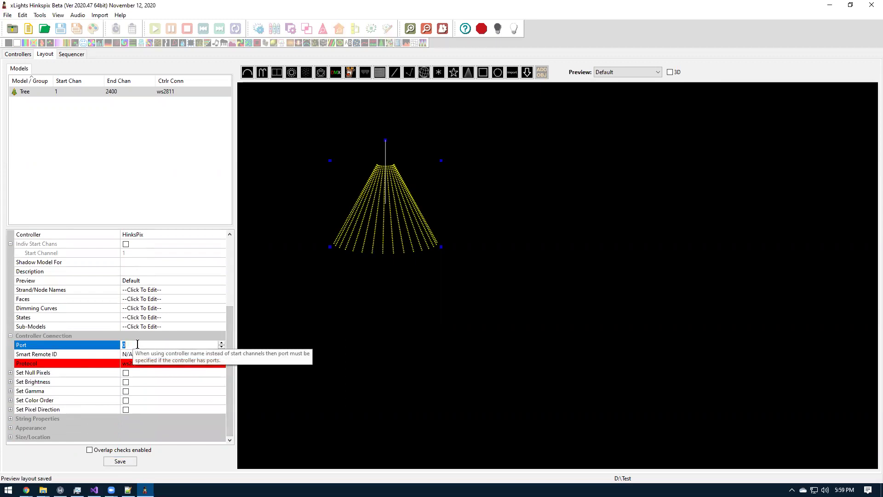
text(1)
key(Return)
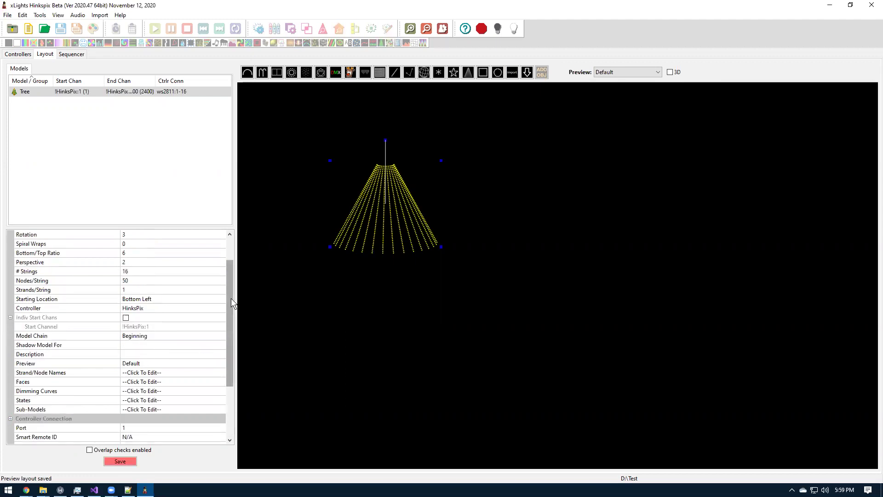
drag(231, 298, 235, 345)
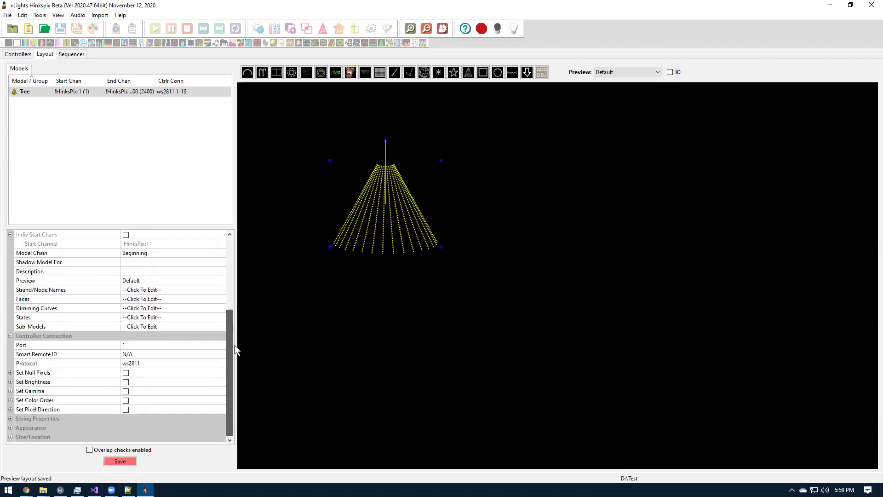
click(138, 355)
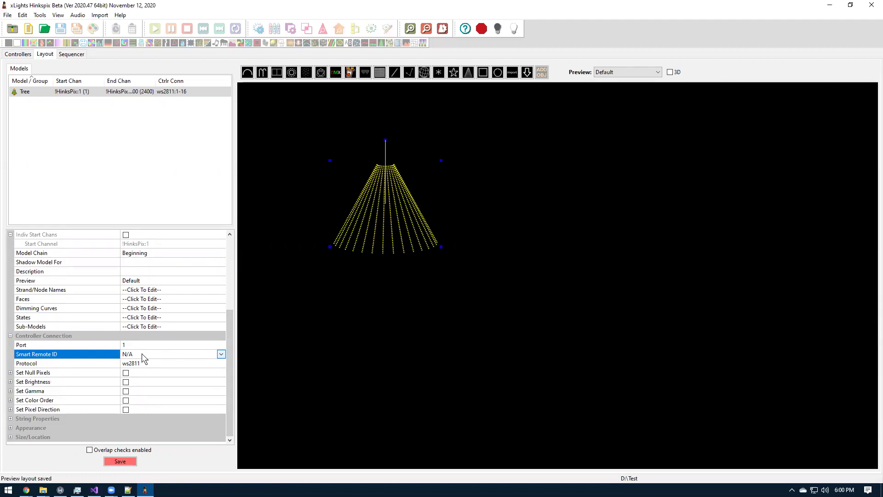
click(141, 353)
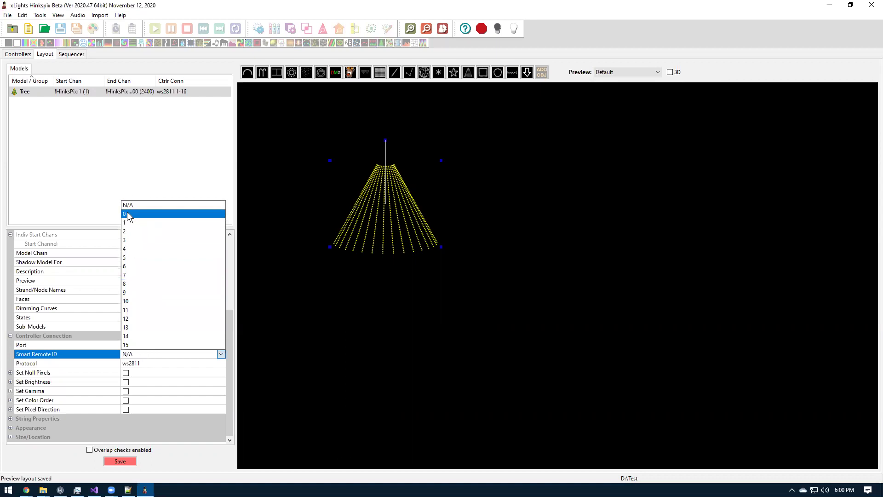
click(139, 214)
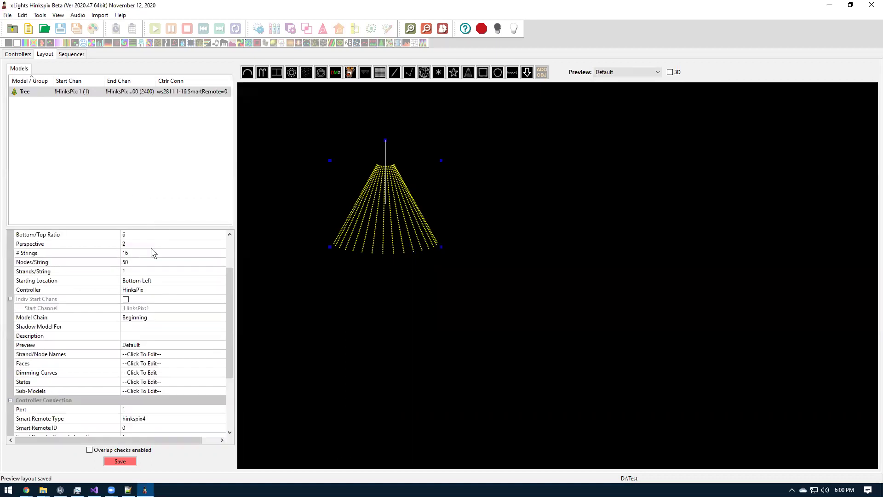
drag(233, 299, 233, 353)
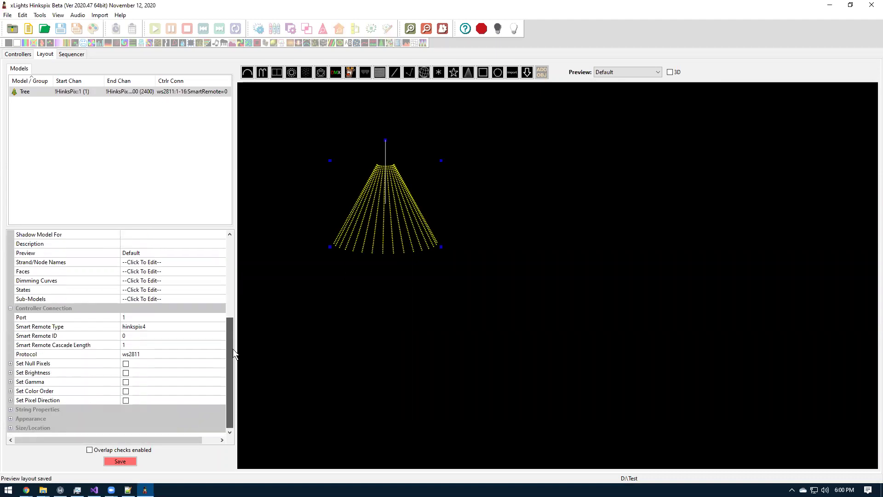
Keep the smart remote type as hinkspix4 and save the tree's connection settings.
click(138, 329)
click(140, 329)
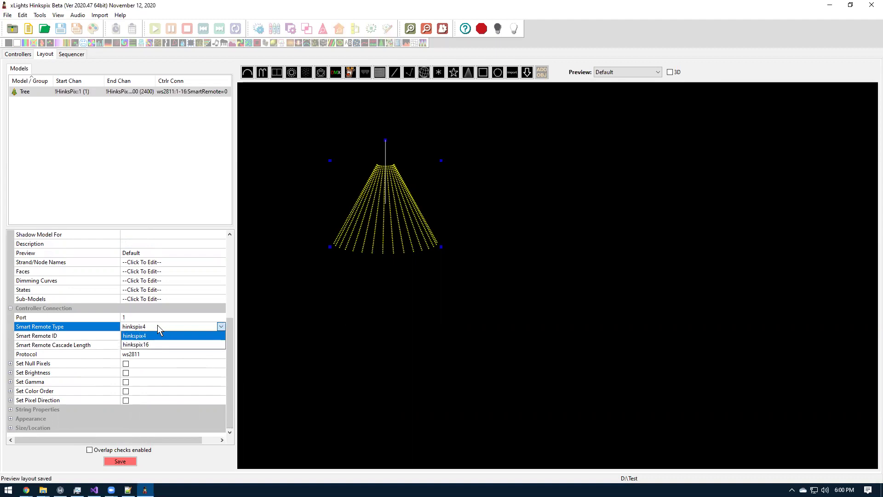
click(156, 325)
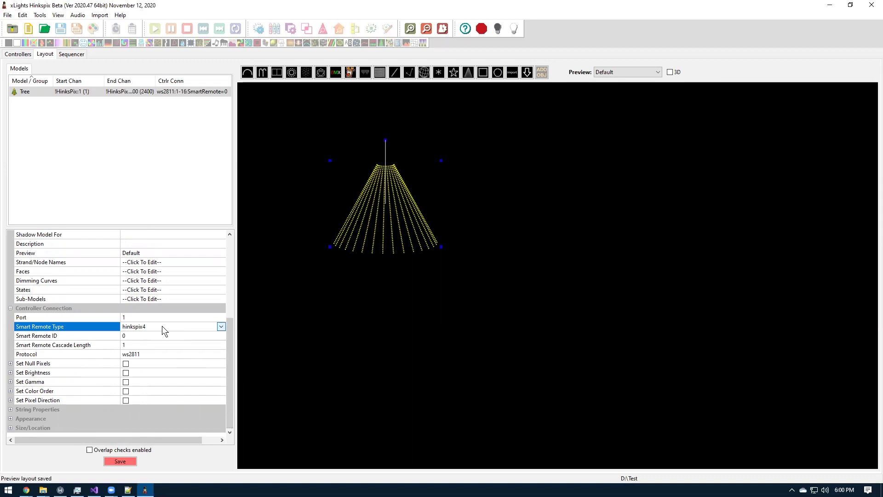
click(133, 462)
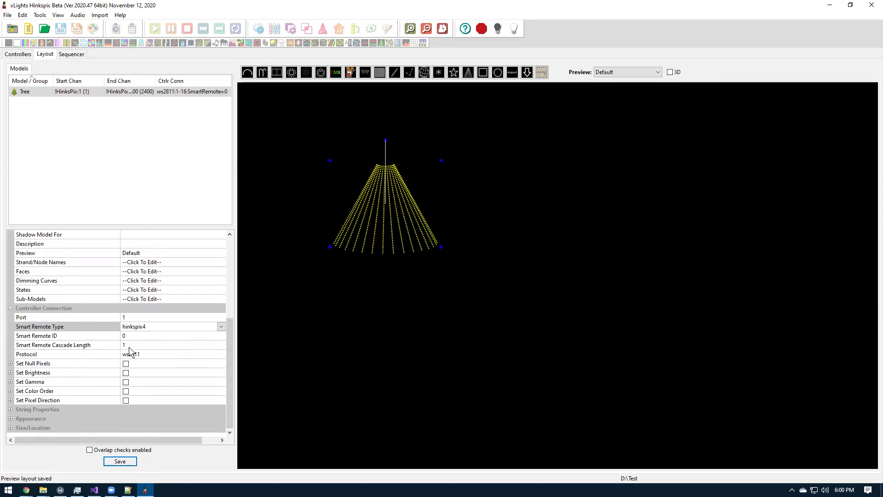
Widen the properties panel and show the HinksPix port map with Tree-str-1 to 16 on ports 1–16.
drag(259, 347, 284, 347)
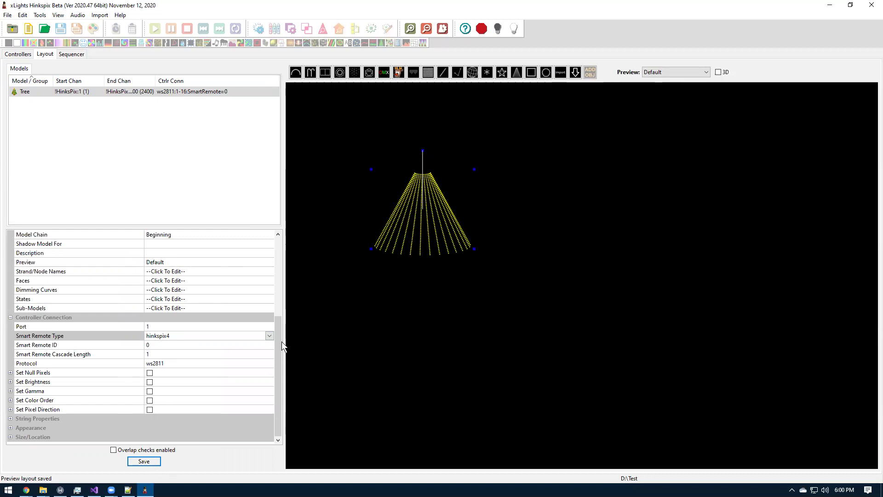
scroll(277, 334, up, 5)
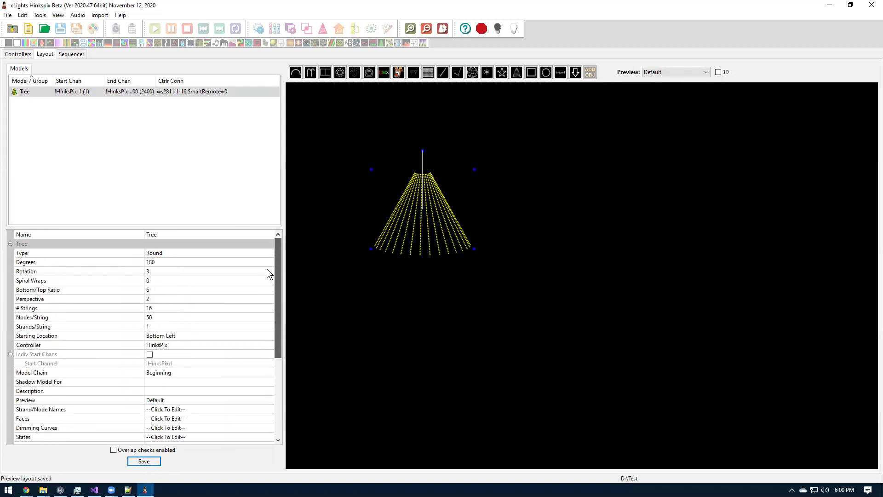
drag(278, 269, 292, 366)
mouse_move(168, 96)
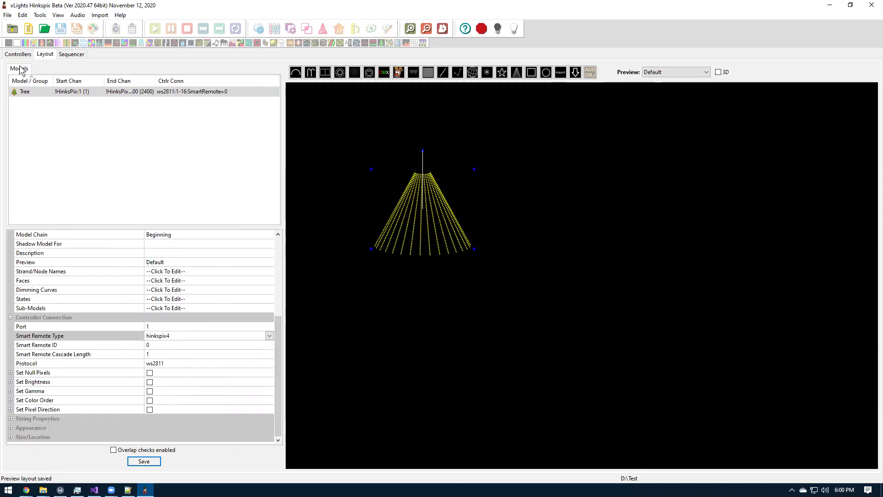
click(20, 56)
click(540, 452)
scroll(591, 86, down, 2)
scroll(590, 86, up, 2)
mouse_move(174, 78)
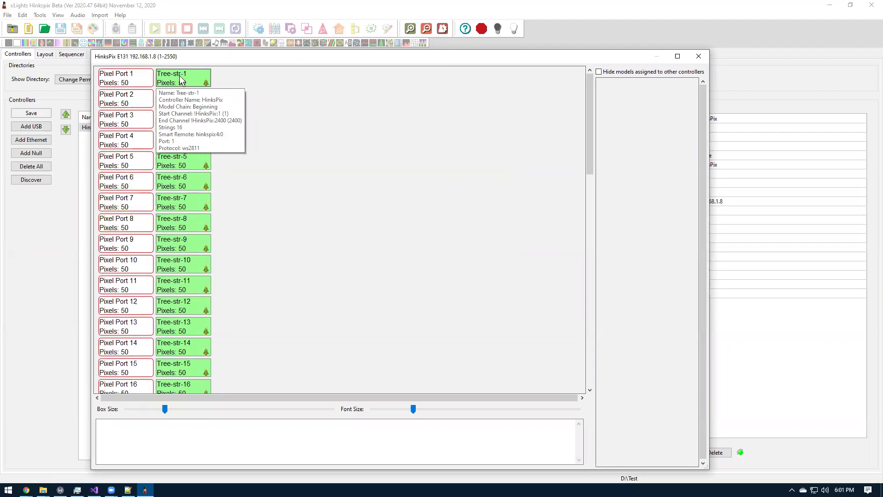
mouse_move(132, 85)
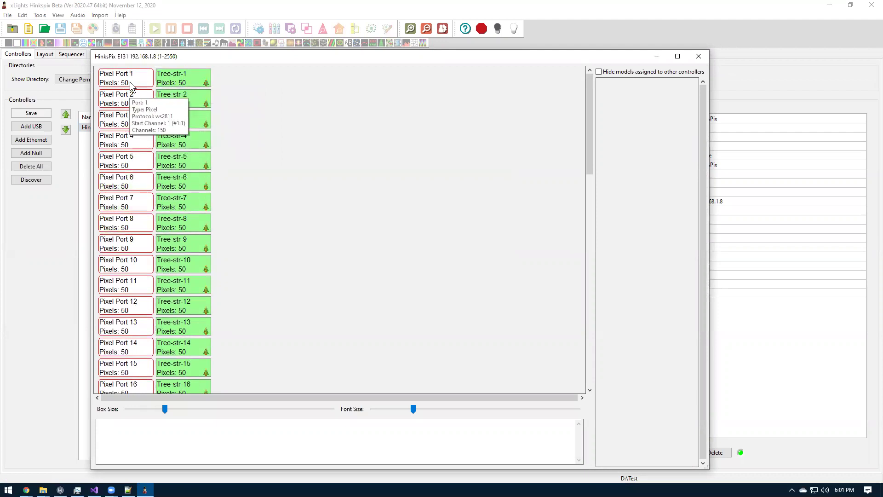
mouse_move(138, 163)
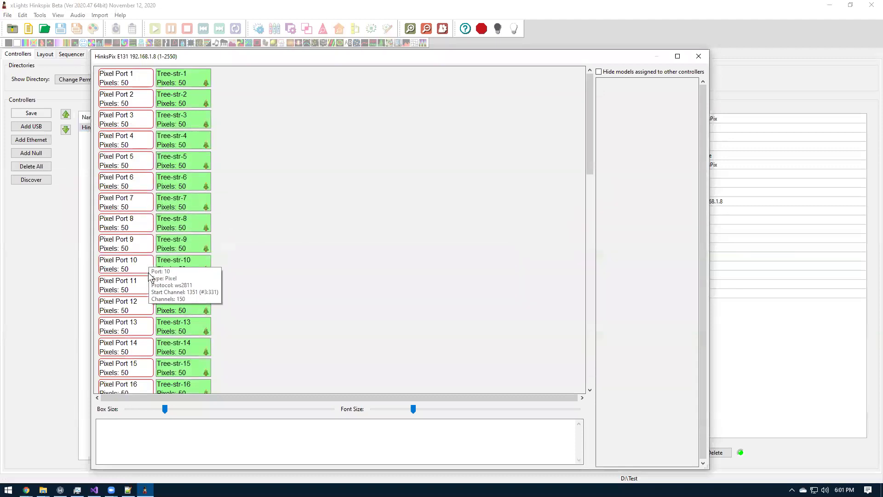
drag(174, 369, 160, 107)
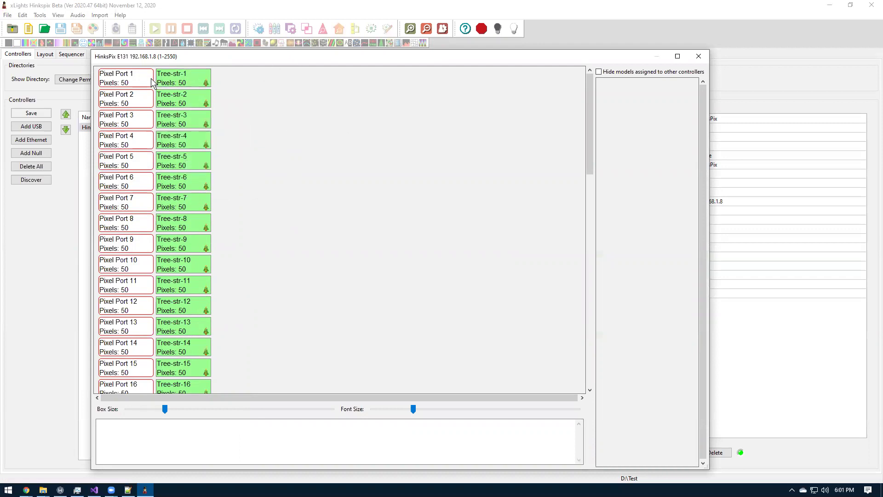
Apply a SmartRemote cascade length to the tree, grouping four strings per port on ports 1–4.
right_click(183, 78)
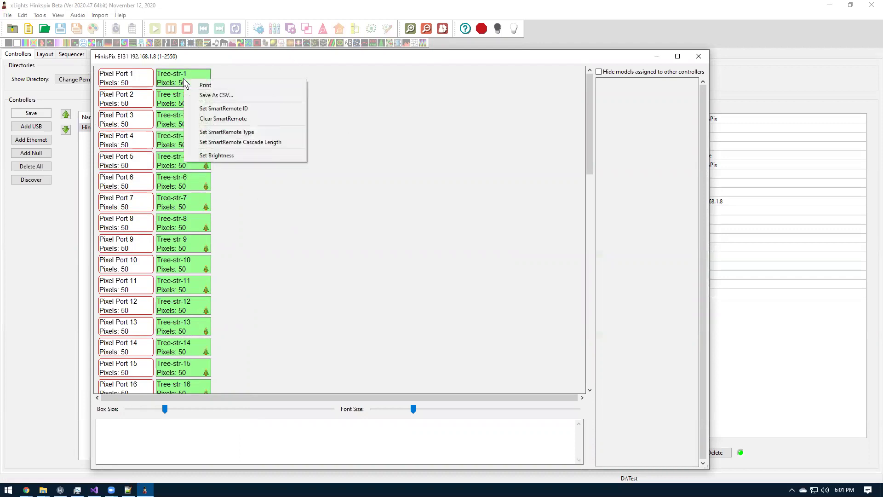
click(262, 143)
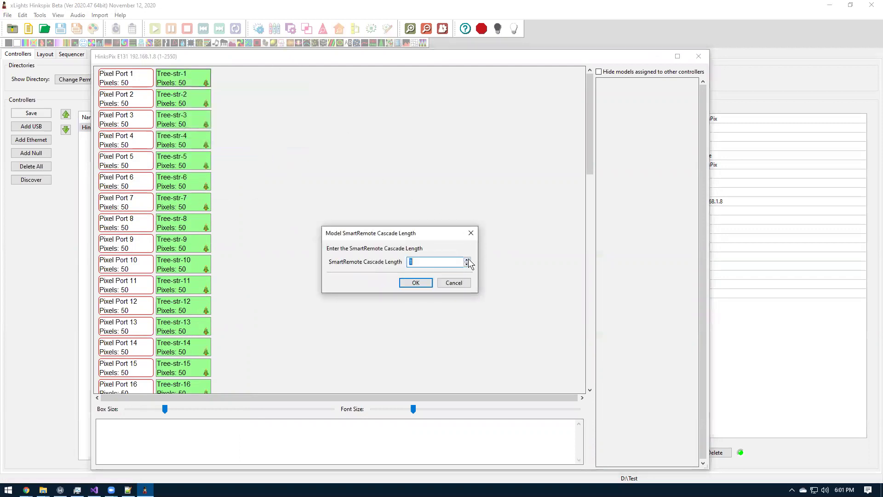
click(416, 282)
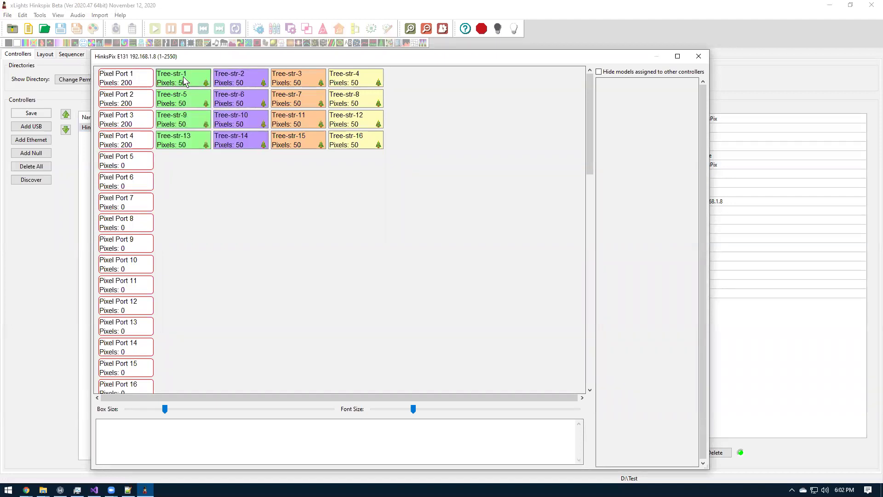
Check the Tree-str port tooltips, then bring up Tree-str-1's smart-remote options menu.
mouse_move(235, 80)
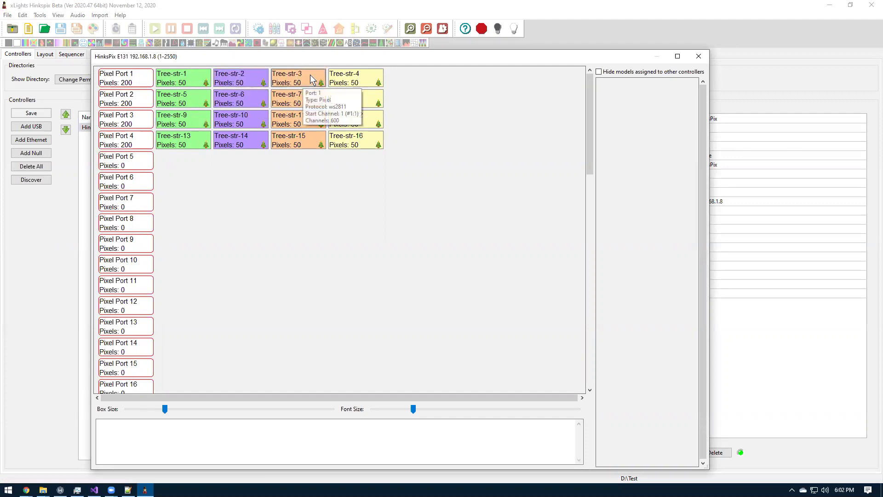
mouse_move(305, 80)
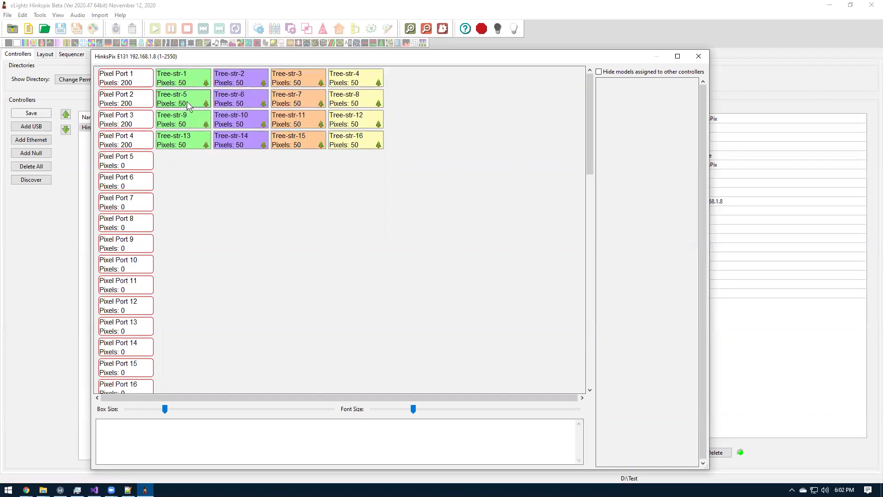
mouse_move(181, 100)
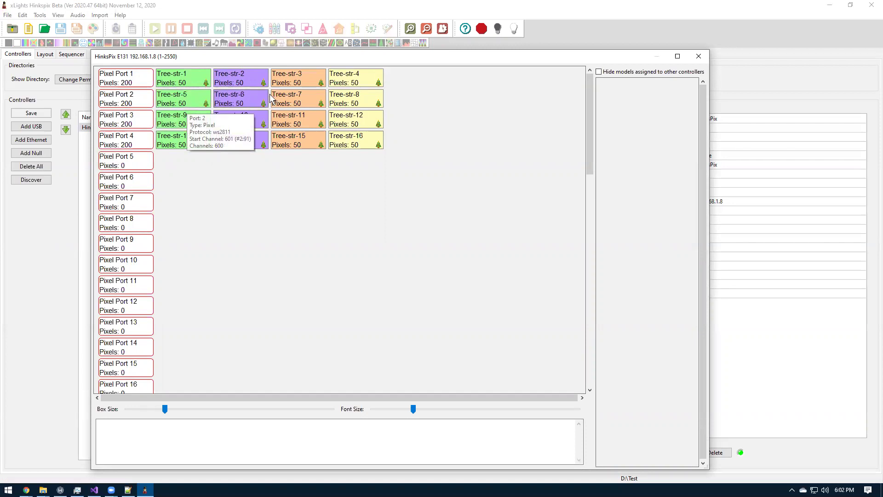
mouse_move(194, 76)
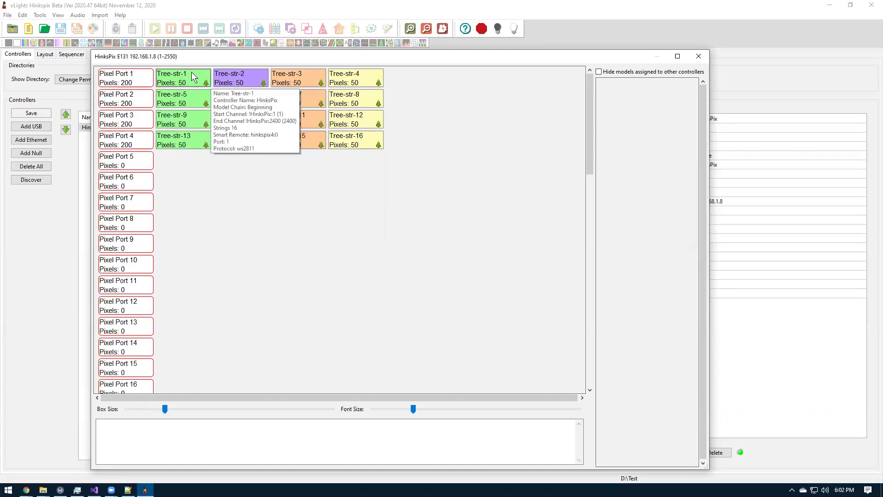
mouse_move(320, 99)
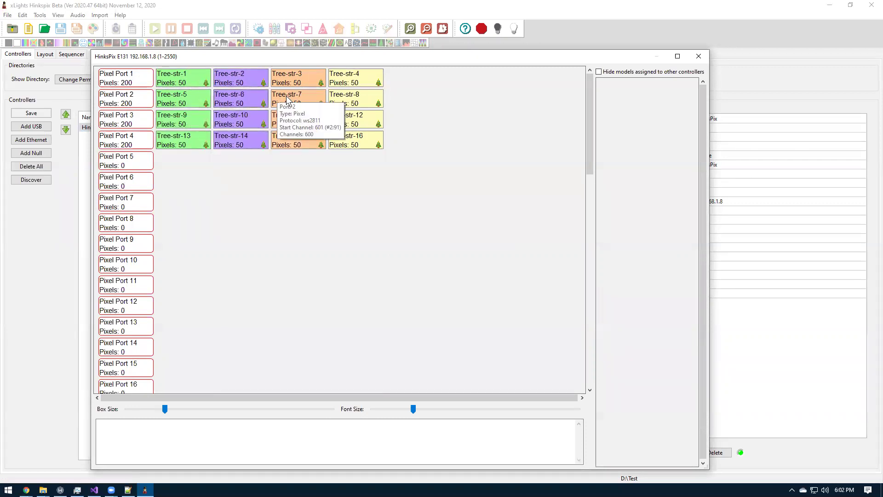
mouse_move(196, 162)
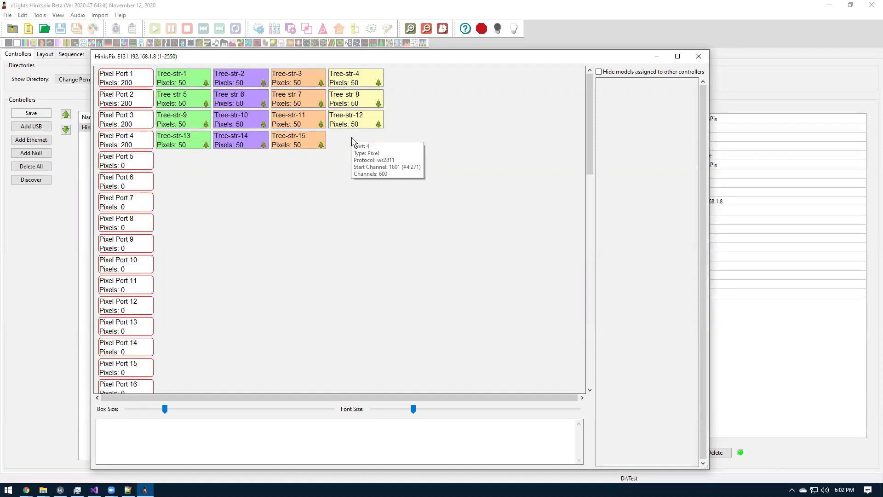
right_click(170, 81)
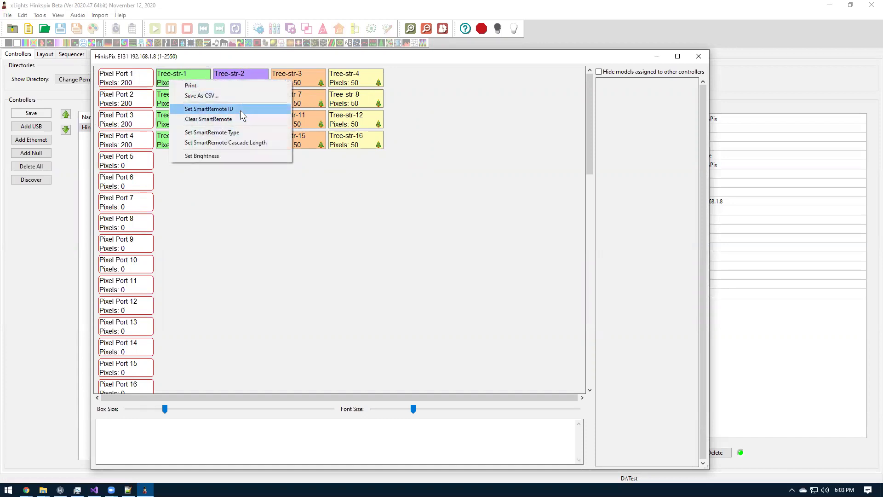
Change the tree's smart remote type to hinkspix16, putting all strings on port 1 at 800 pixels.
click(248, 134)
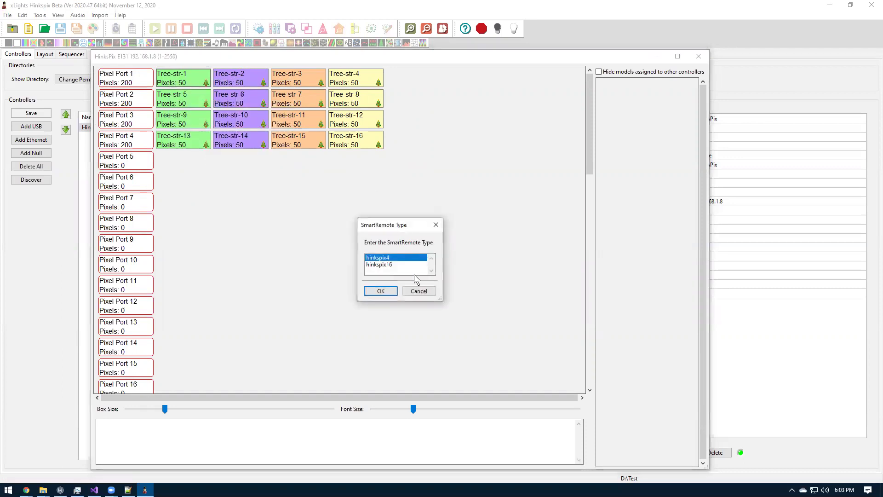
click(387, 265)
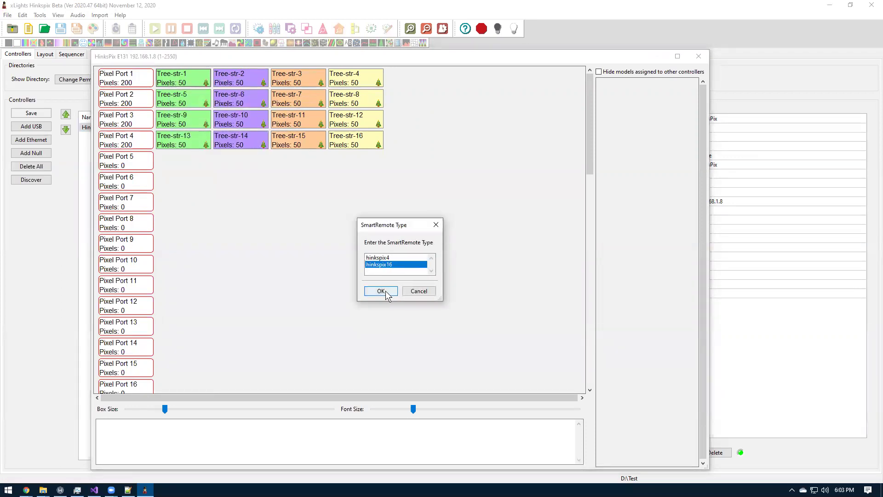
click(382, 291)
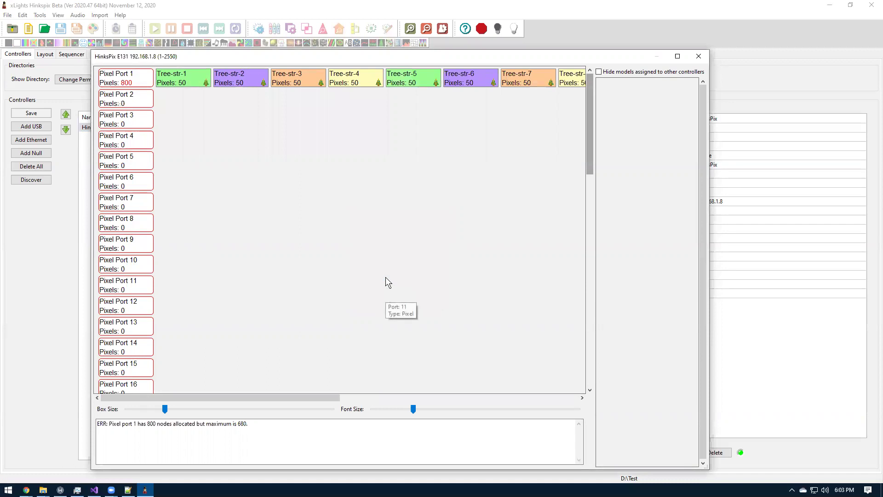
right_click(173, 96)
key(Escape)
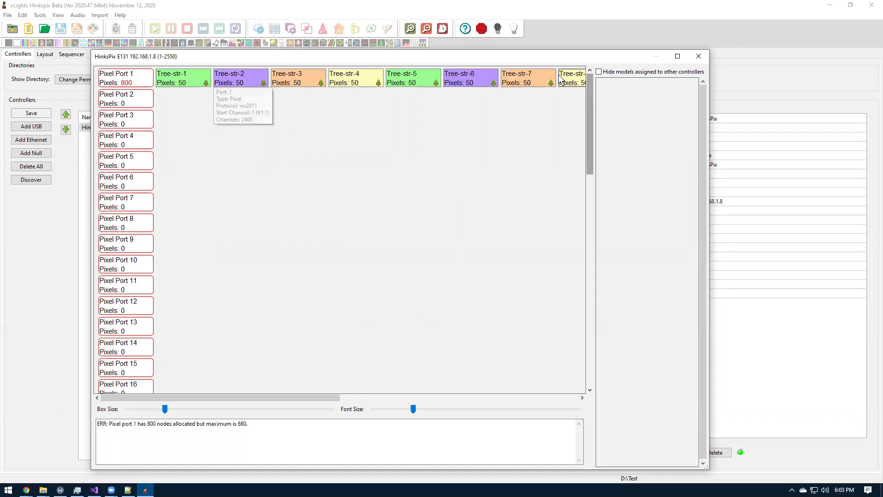
Set the SmartRemote cascade length to 1, spreading strings over ports 1–4 at 200 pixels.
right_click(176, 79)
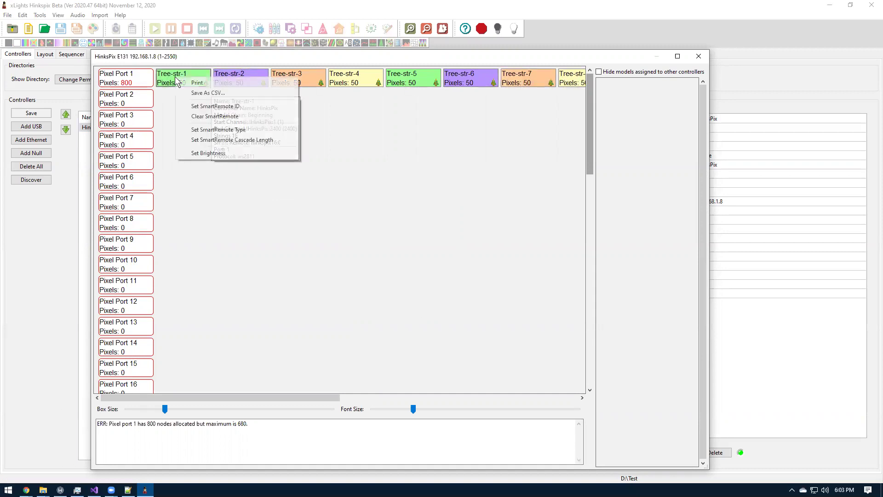
click(230, 139)
text(1)
click(416, 283)
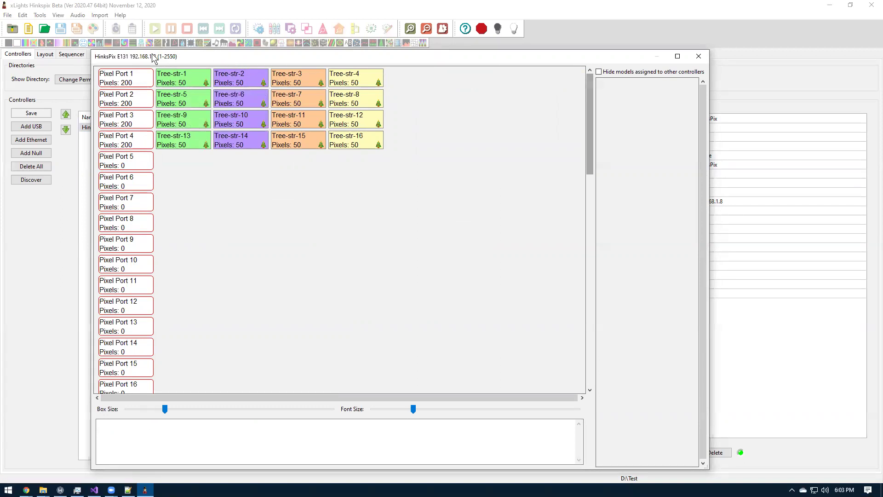
Inspect Tree-str-1's tooltip and options, confirming it sits on smart remote hinkspix16:0.
mouse_move(181, 77)
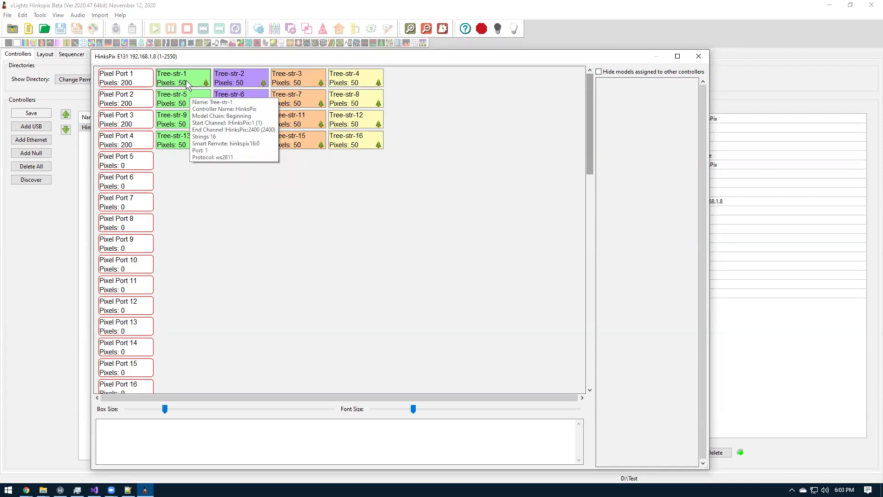
mouse_move(228, 85)
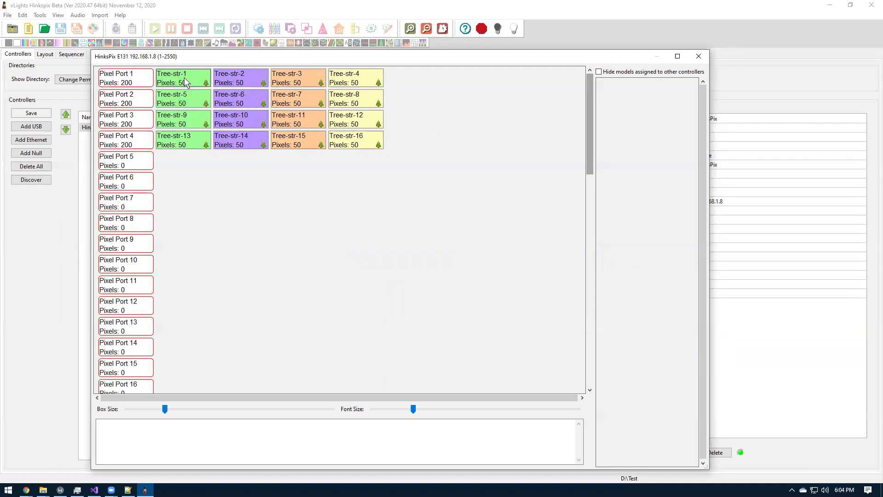
drag(182, 94, 177, 81)
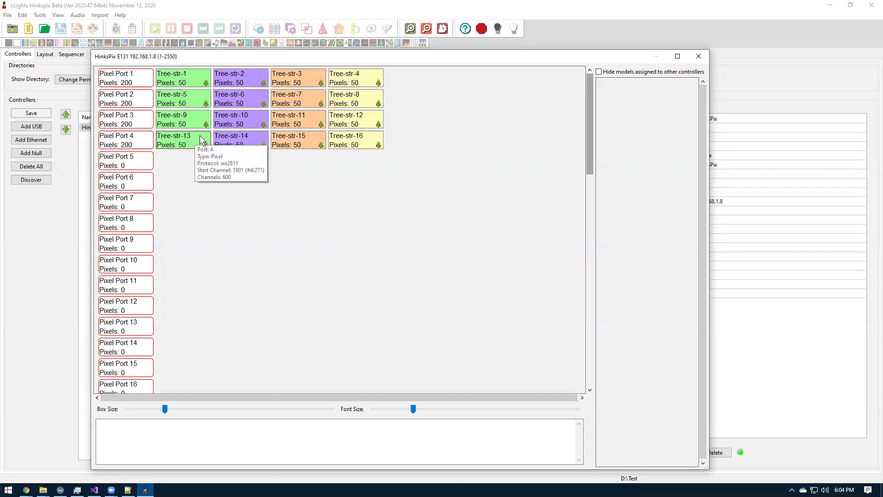
right_click(185, 76)
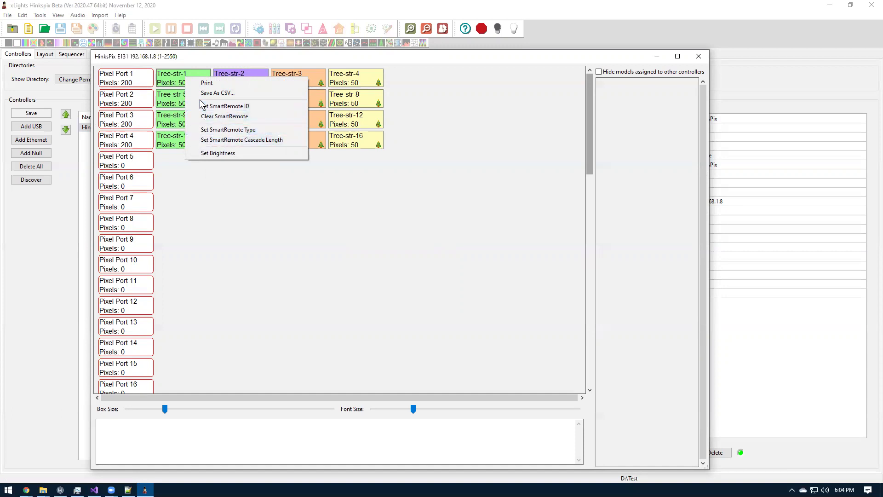
click(196, 57)
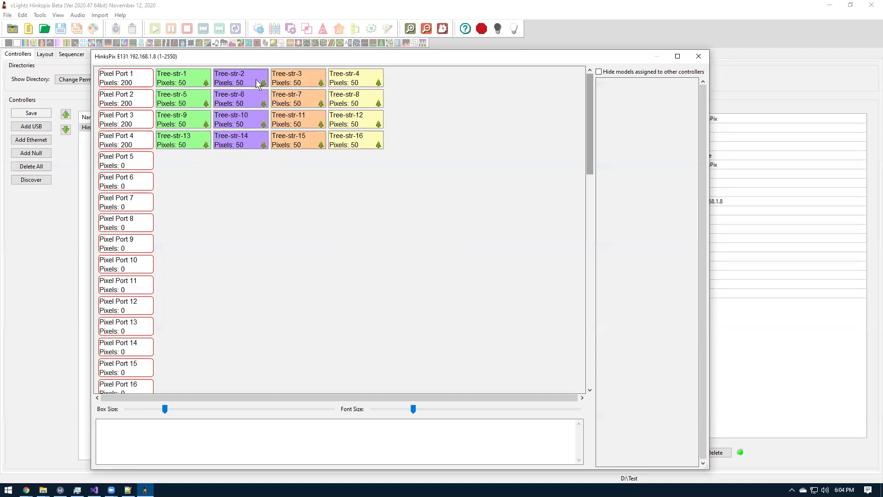
Close the HinksPix visualiser window to return to the Controllers list.
mouse_move(189, 81)
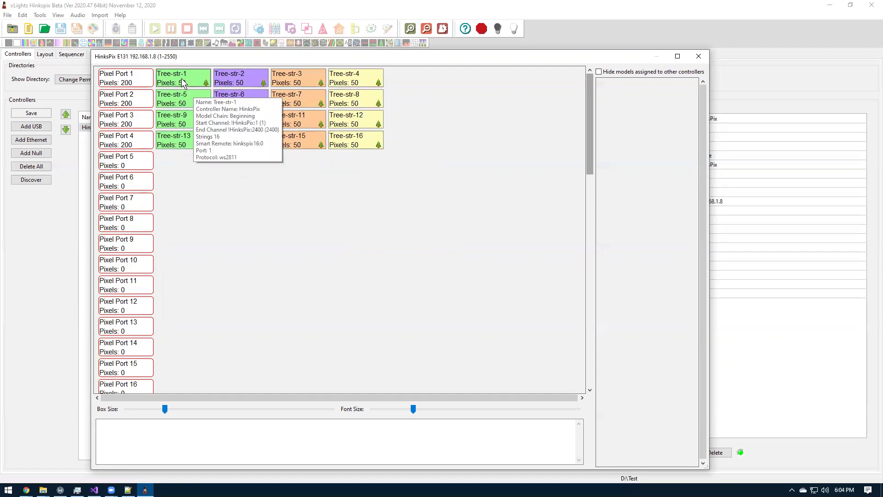
drag(354, 121, 197, 76)
drag(344, 135, 345, 136)
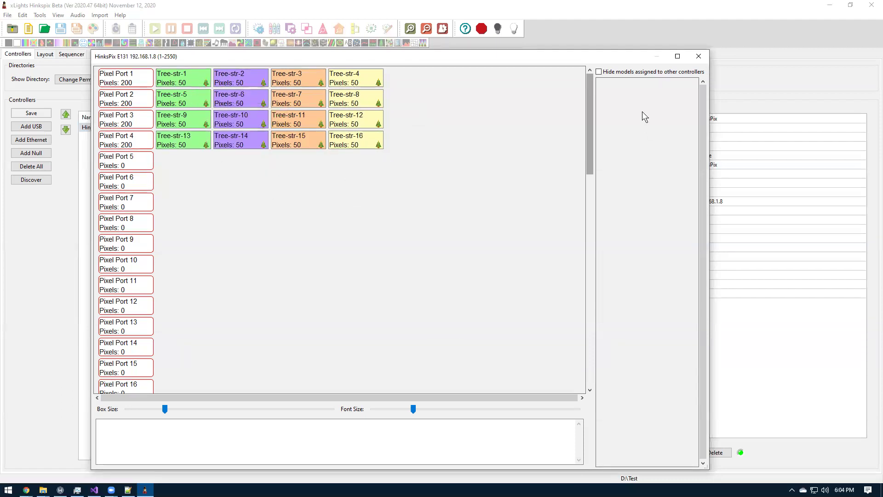
Upload the HinksPix output configuration to the controller, then switch to the browser.
click(699, 57)
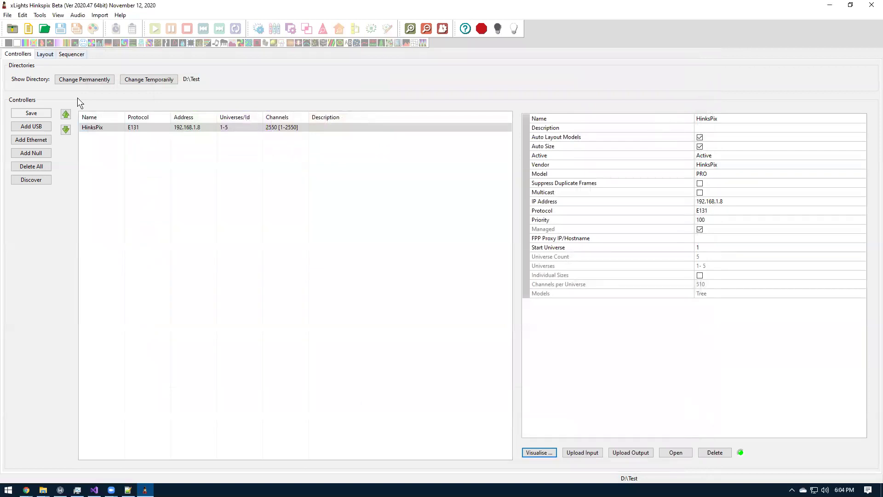
click(188, 128)
click(648, 453)
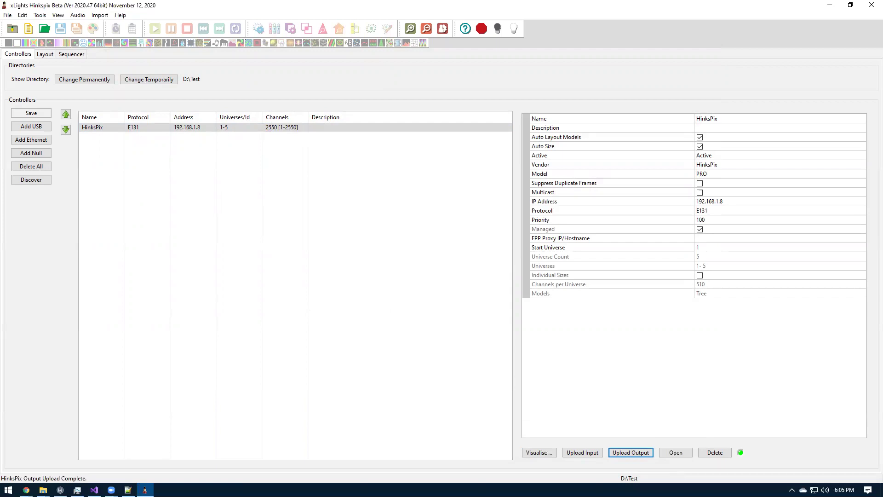
key(alt+Tab)
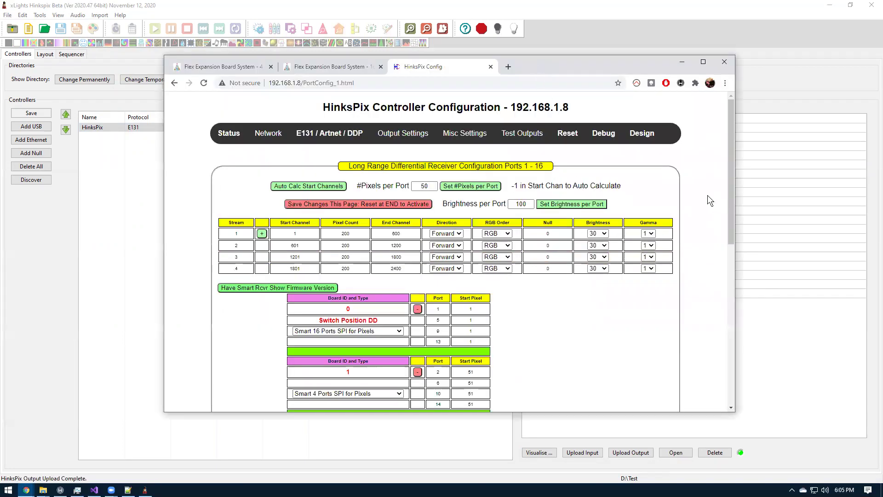
scroll(711, 215, down, 1)
scroll(712, 216, up, 1)
scroll(711, 216, down, 1)
scroll(711, 217, down, 1)
scroll(677, 220, down, 2)
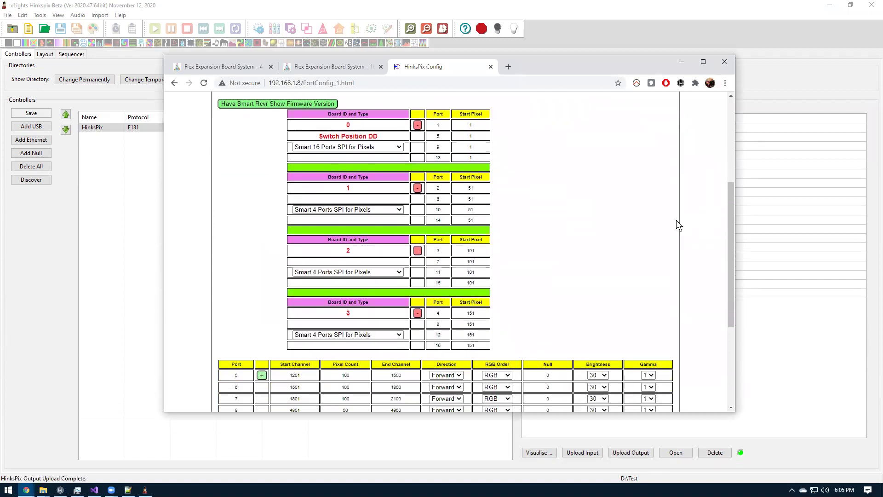
scroll(675, 220, up, 1)
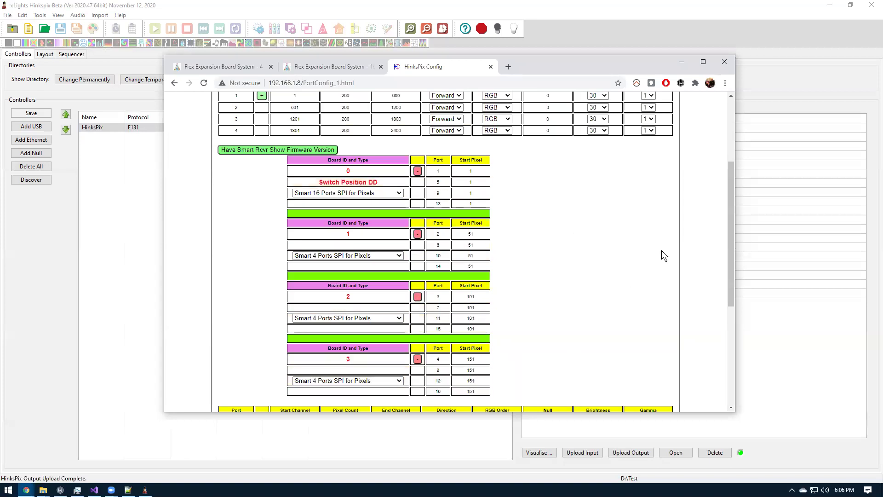
mouse_move(732, 249)
mouse_down()
mouse_move(739, 309)
mouse_move(736, 233)
mouse_move(737, 264)
mouse_up()
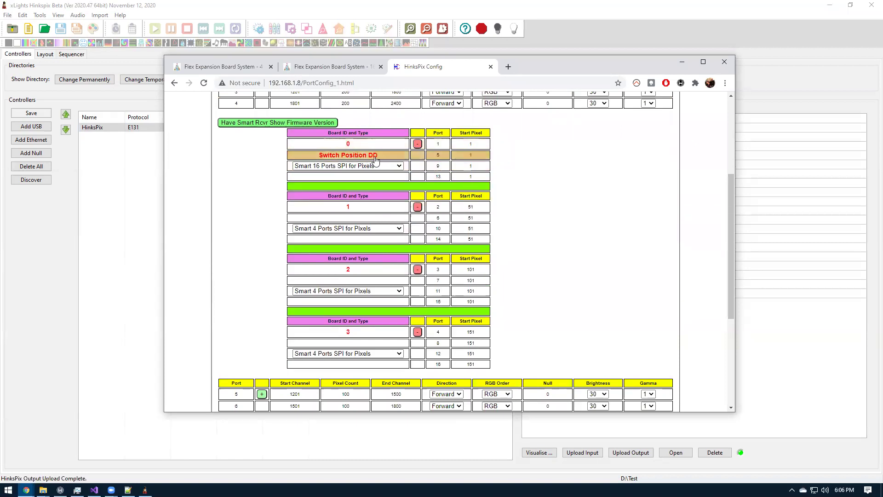
drag(731, 238, 725, 158)
Back in xLights, inspect the Tree strings in the HinksPix port view.
click(687, 60)
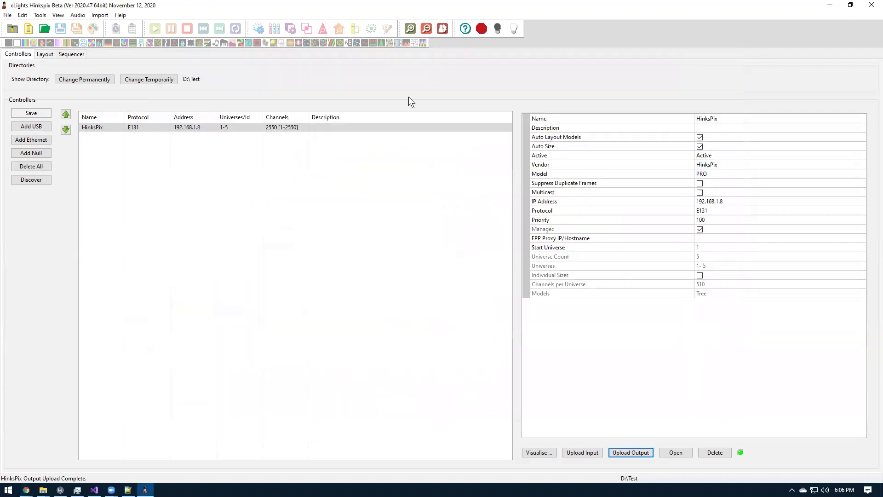
click(46, 55)
click(15, 55)
click(540, 452)
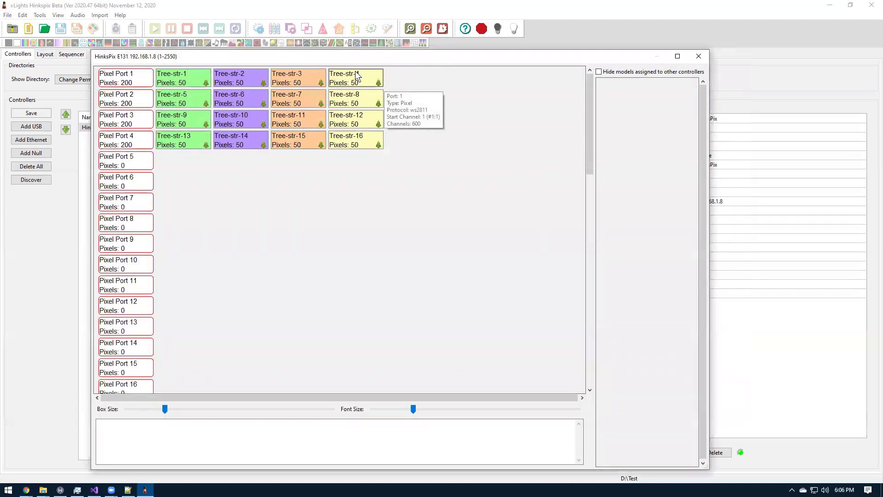
right_click(192, 79)
click(244, 83)
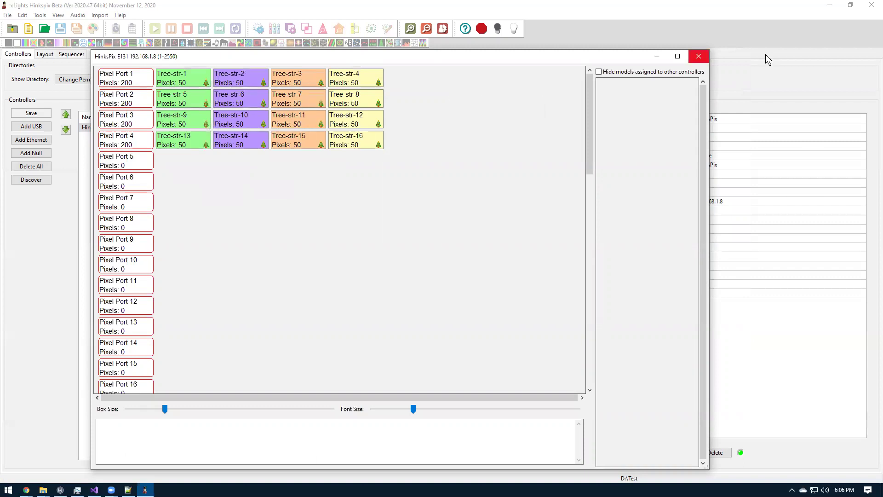
click(702, 56)
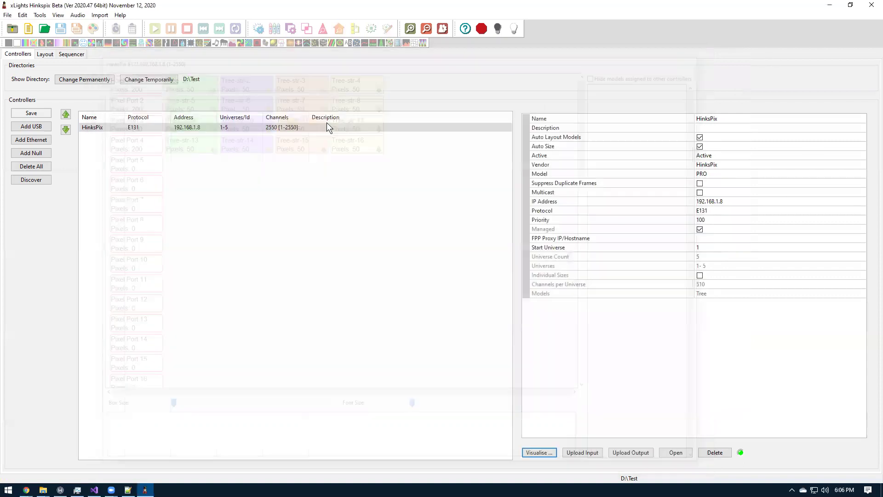
Delete the Tree model from the layout.
click(45, 54)
click(431, 208)
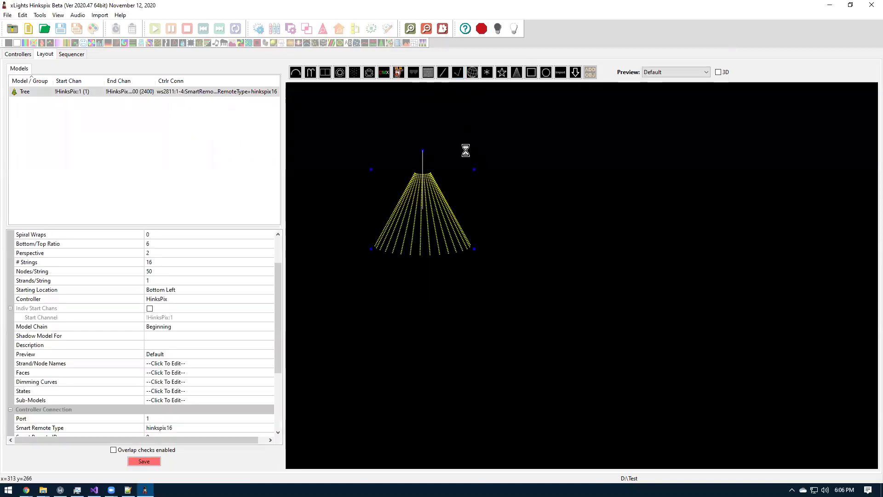
key(Delete)
click(464, 258)
Draw two Single Line models, Single Line and Single Line-2, across the layout preview.
click(443, 74)
drag(392, 160, 572, 151)
drag(411, 194, 593, 182)
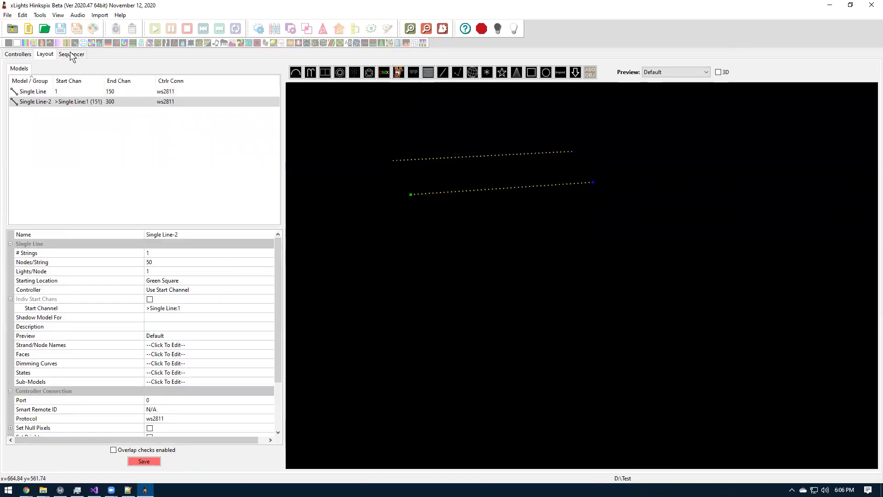
click(19, 56)
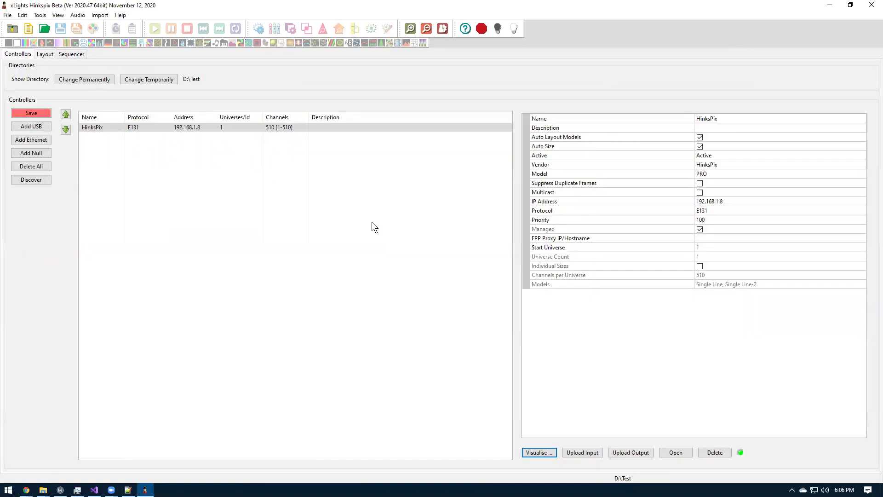
Assign Single Line and Single Line-2 to HinksPix Pixel Port 1.
click(539, 453)
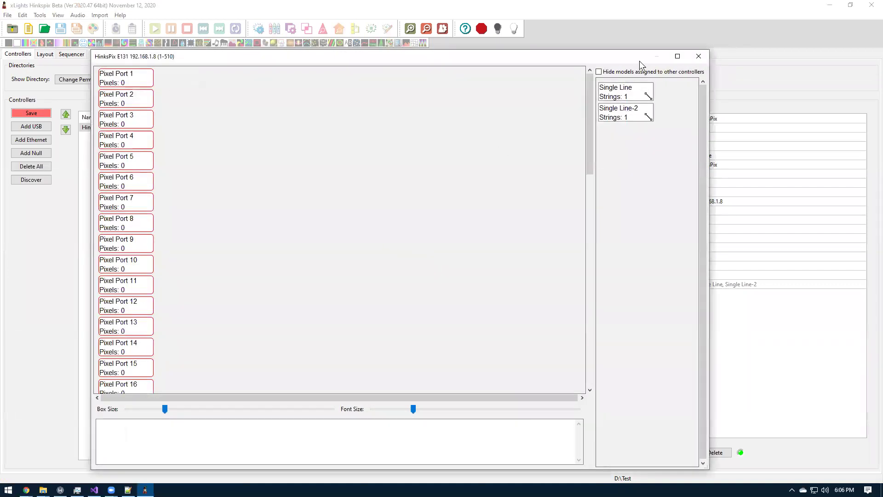
drag(623, 92, 148, 77)
drag(637, 101, 202, 79)
Set smart remote ID 0 for Single Line and ID 1 for Single Line-2.
right_click(176, 76)
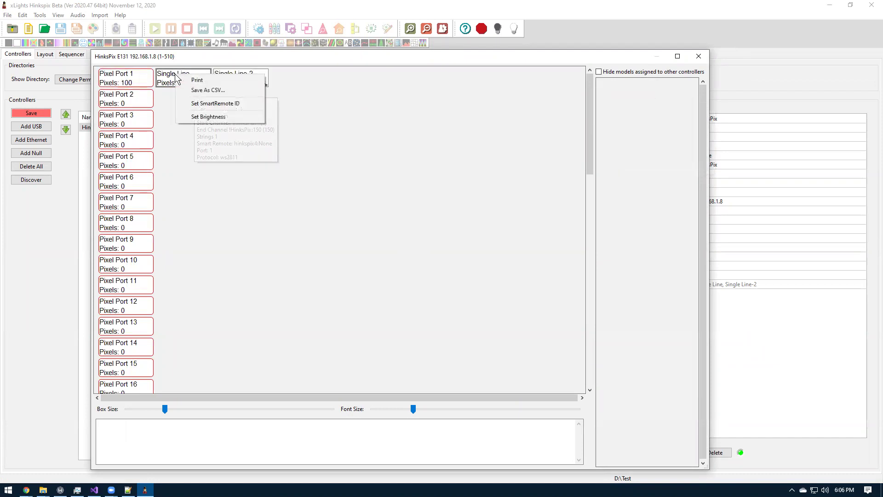
click(216, 104)
click(404, 283)
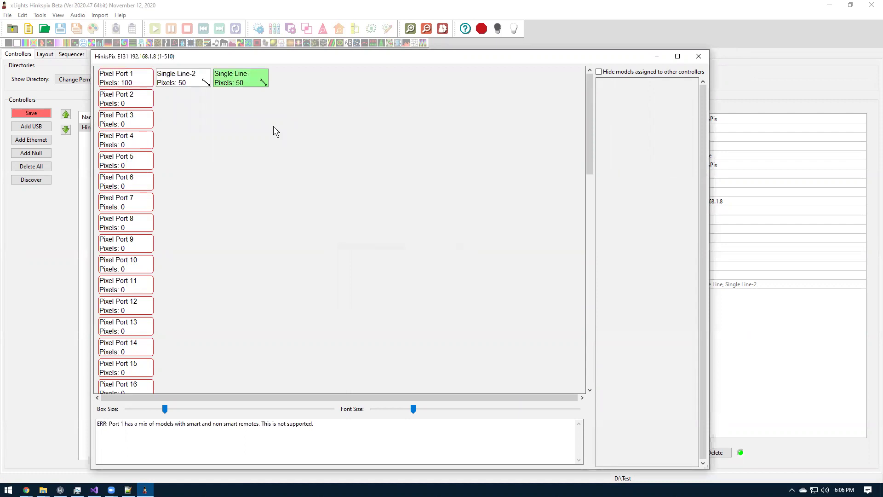
right_click(191, 79)
click(231, 109)
click(451, 260)
click(398, 283)
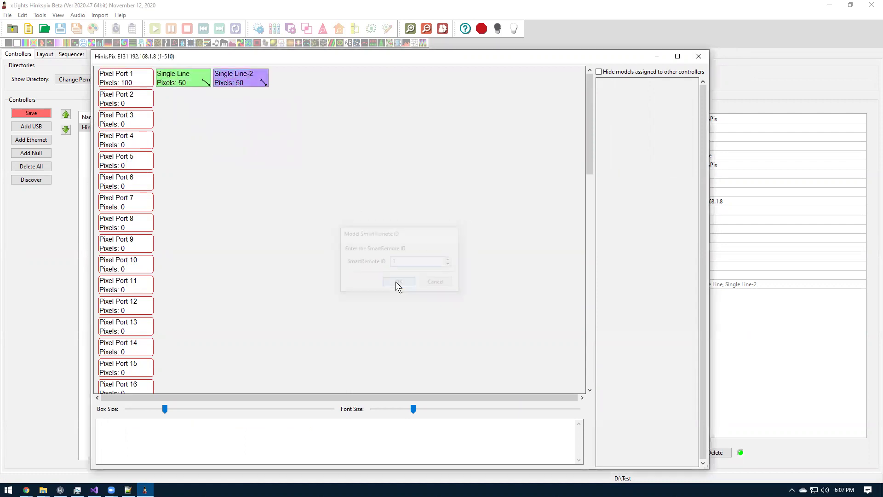
Set the smart remote type of both Single Line and Single Line-2 to hinkspix16.
right_click(178, 79)
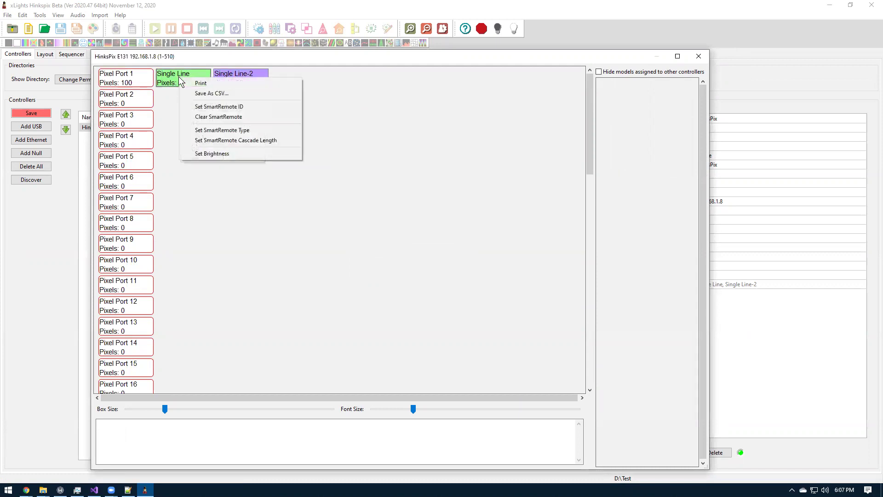
click(235, 130)
click(380, 265)
click(381, 291)
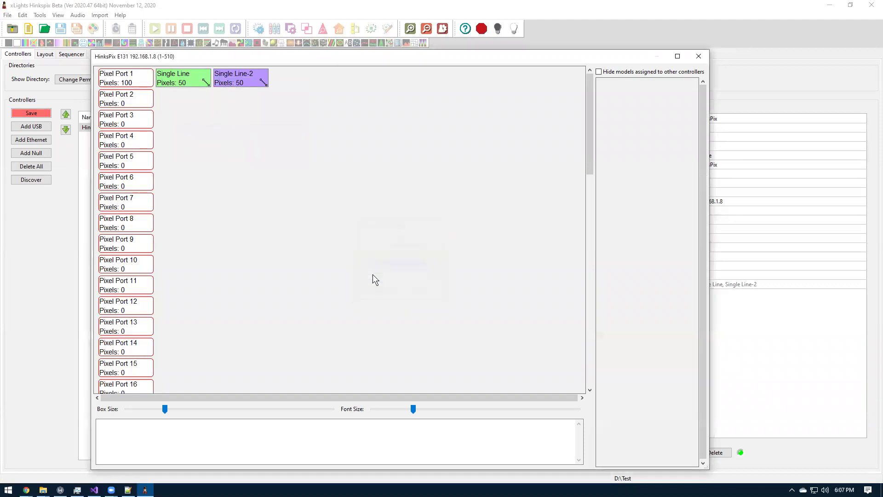
right_click(235, 82)
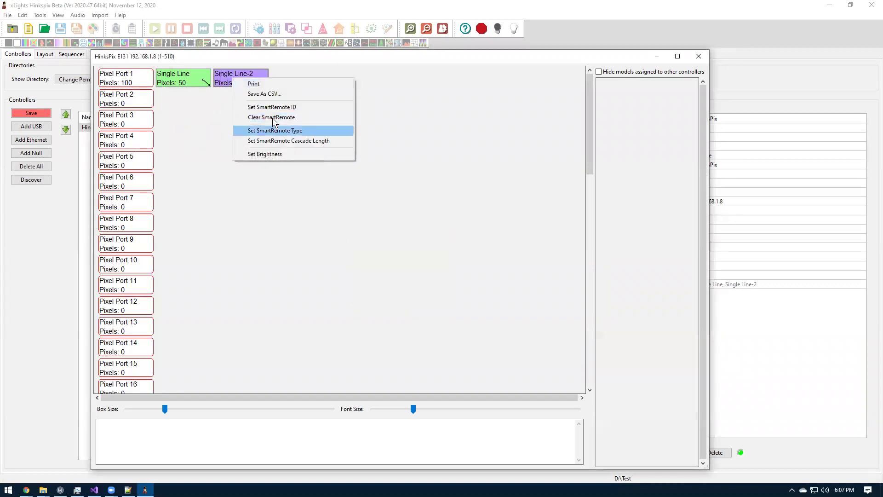
click(301, 134)
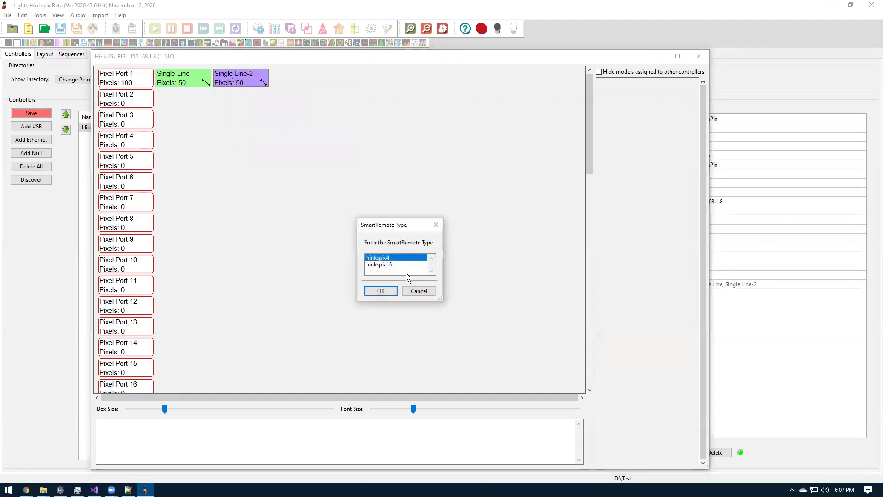
click(396, 265)
click(395, 291)
mouse_move(174, 82)
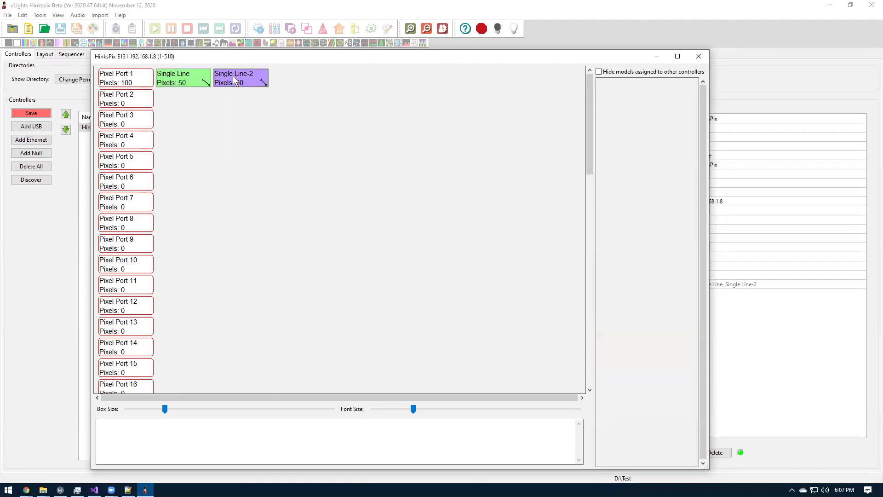
mouse_move(235, 79)
Save the layout and upload the output to the HinksPix controller.
click(699, 56)
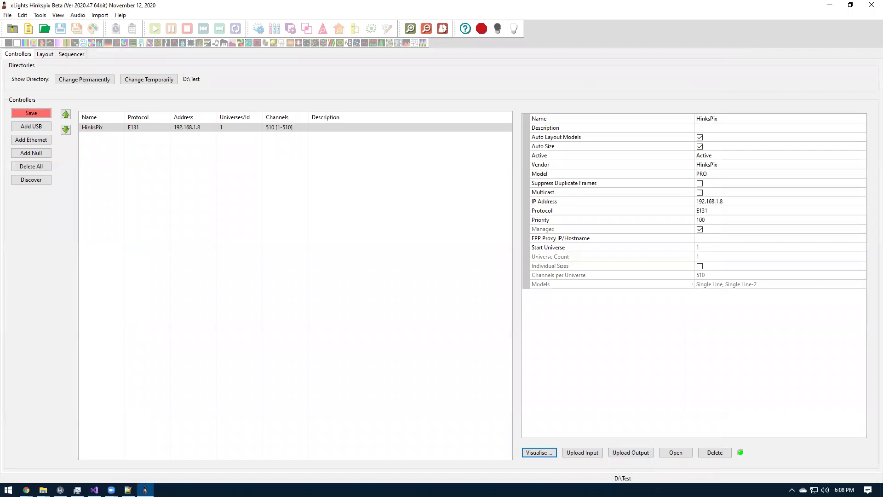
click(31, 115)
click(647, 457)
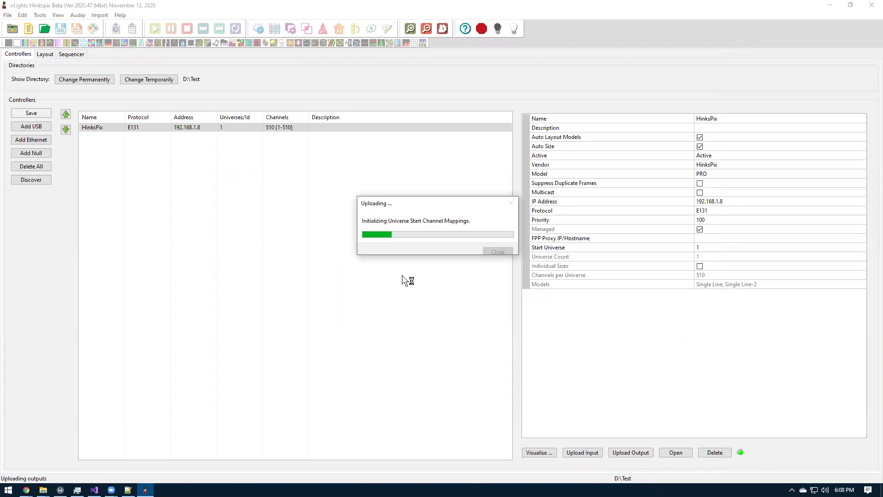
Bring the Chrome HinksPix configuration page to the front from the taskbar.
right_click(26, 490)
click(26, 490)
click(160, 448)
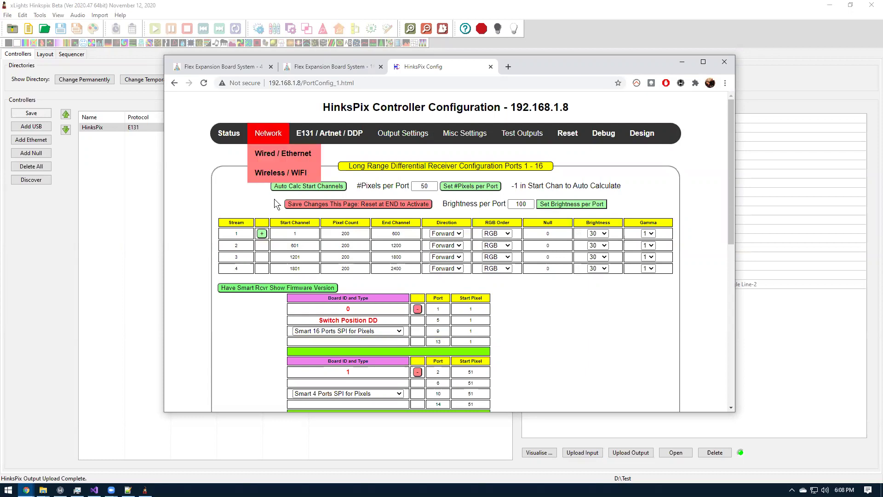
Reload the HinksPix page and check Stream 1 shows 100 pixels on the Smart 16 Ports board.
click(203, 85)
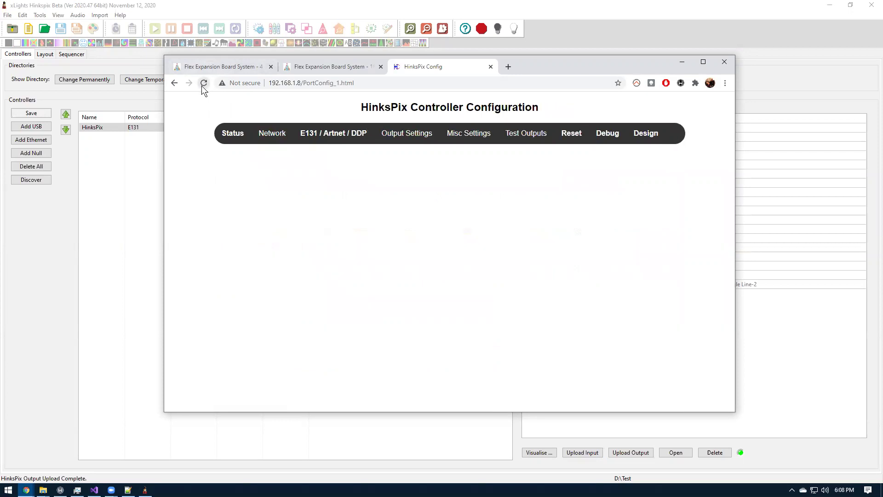
scroll(529, 331, down, 1)
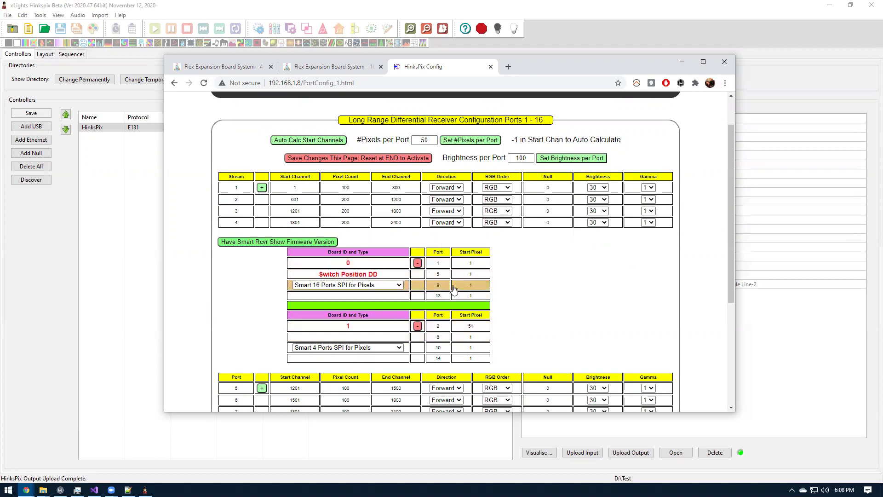
Back in xLights, check the hinkspix16 smart remote assignments in the HinksPix port view.
click(111, 126)
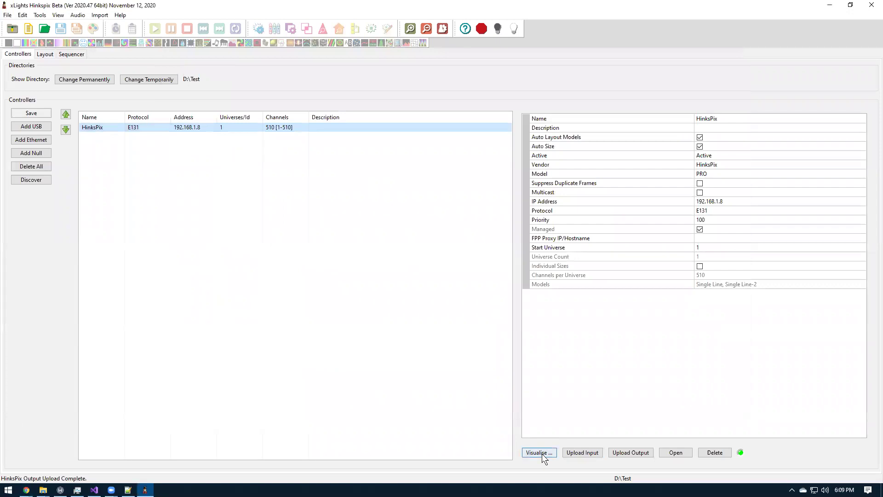
click(539, 453)
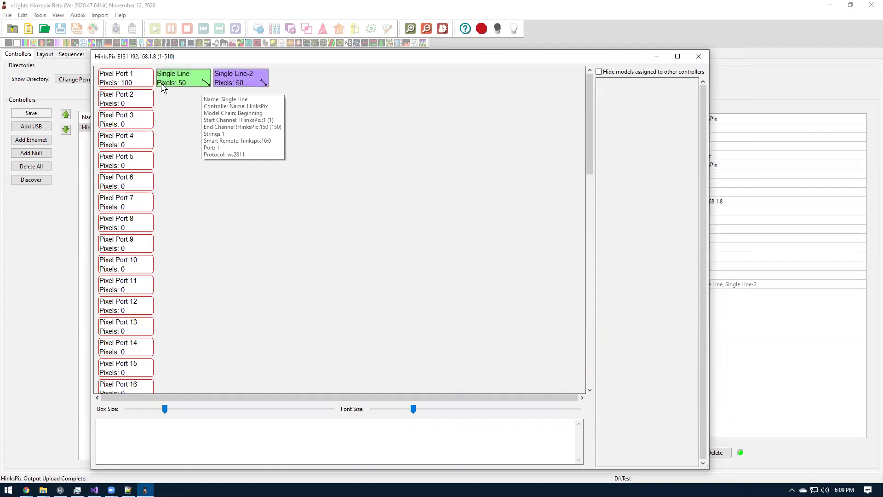
click(699, 56)
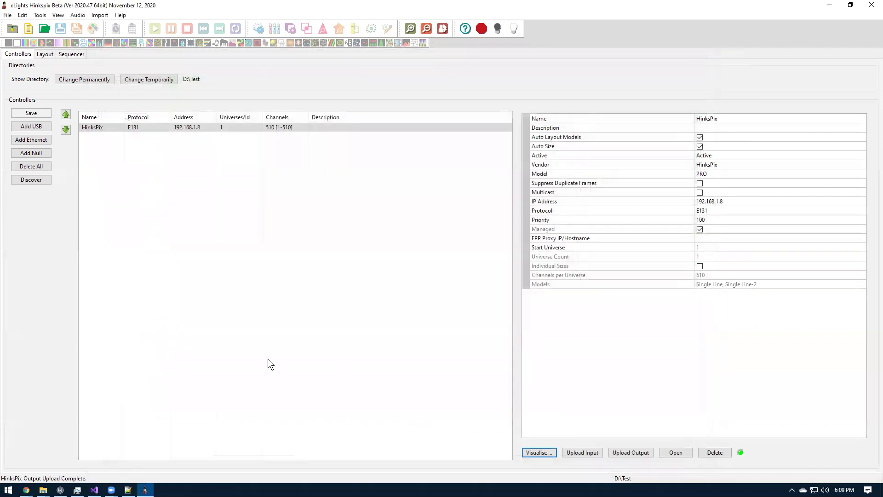